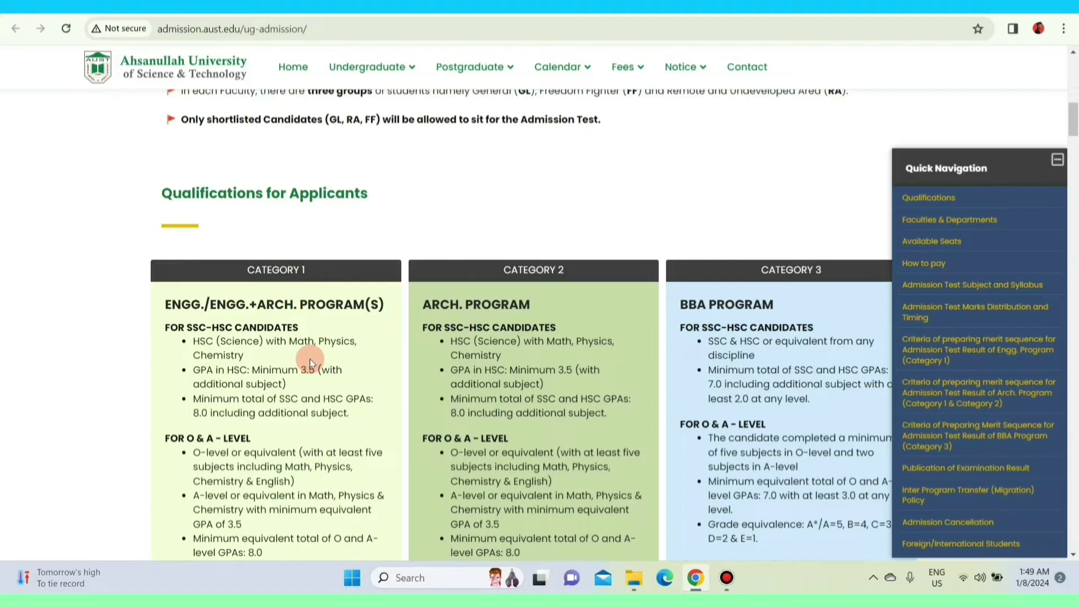
scroll(309, 359, down, 10)
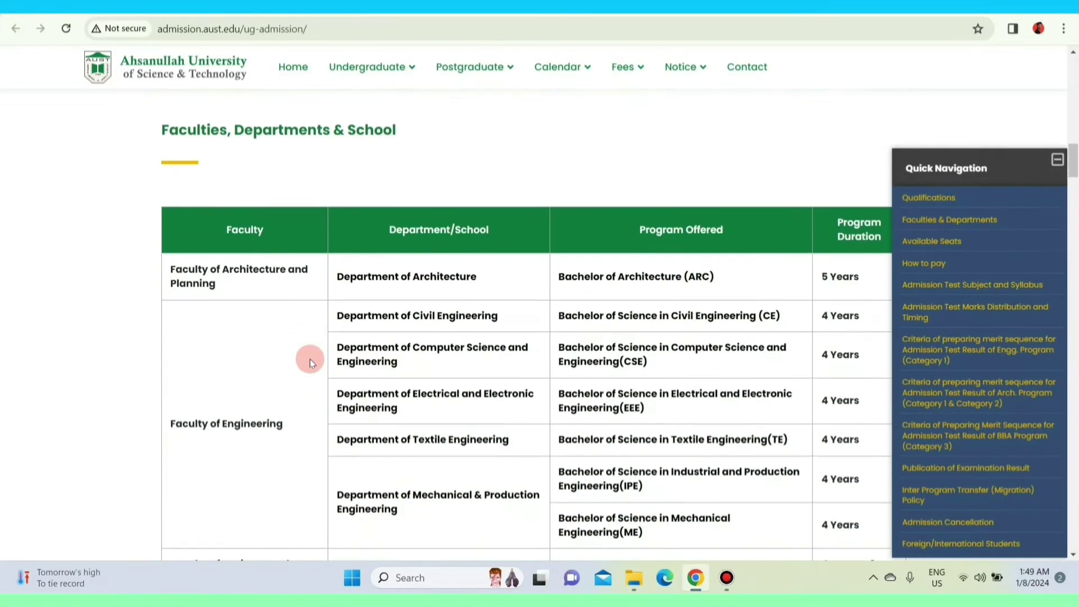
scroll(404, 309, down, 3)
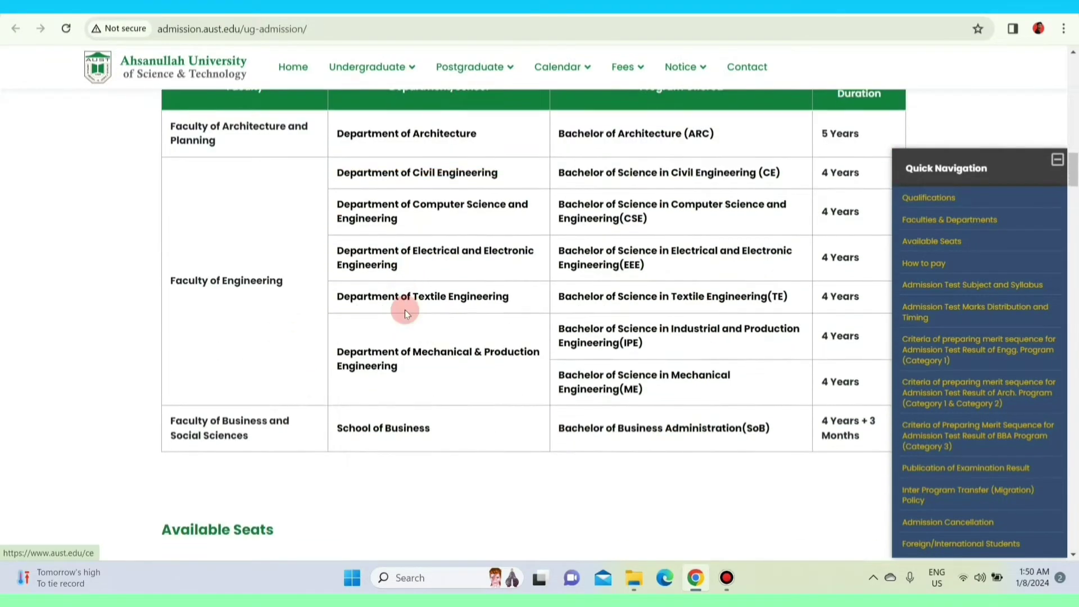
scroll(865, 302, down, 6)
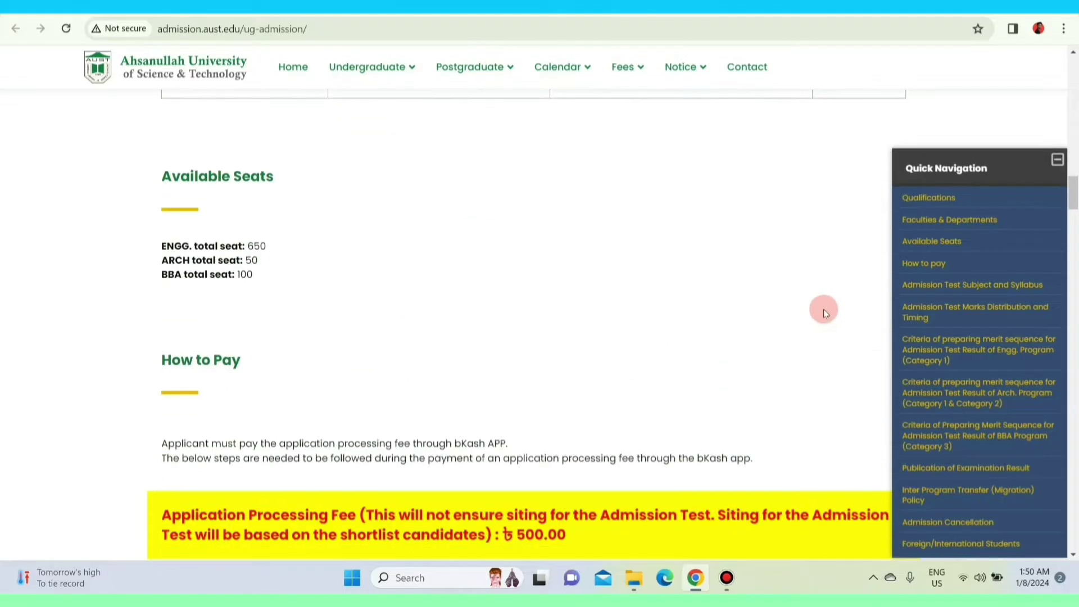
ctrl+scroll(271, 278, up, 5)
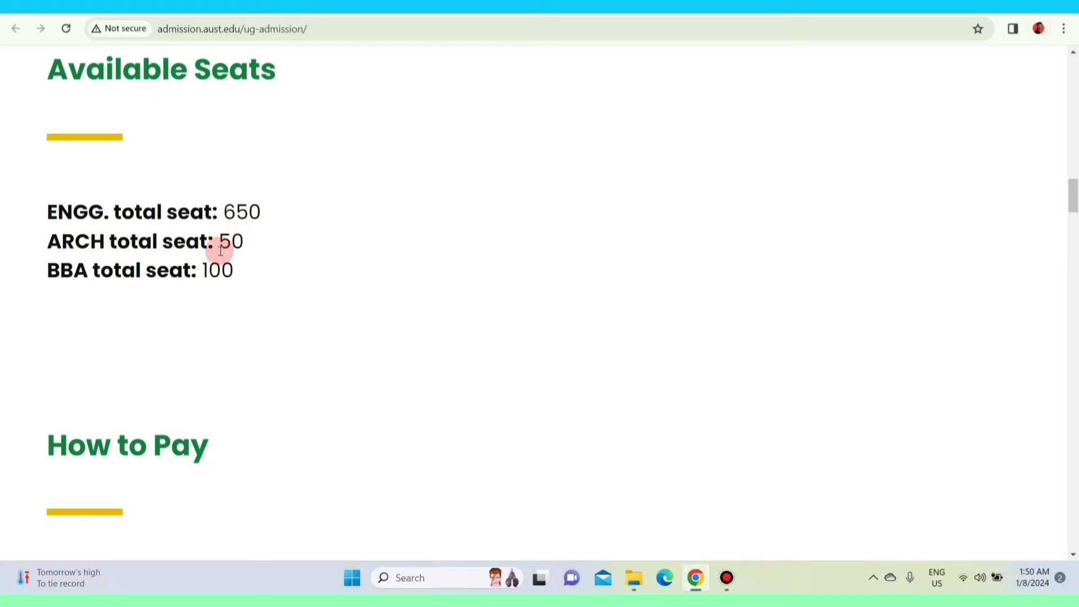
ctrl+scroll(220, 250, down, 3)
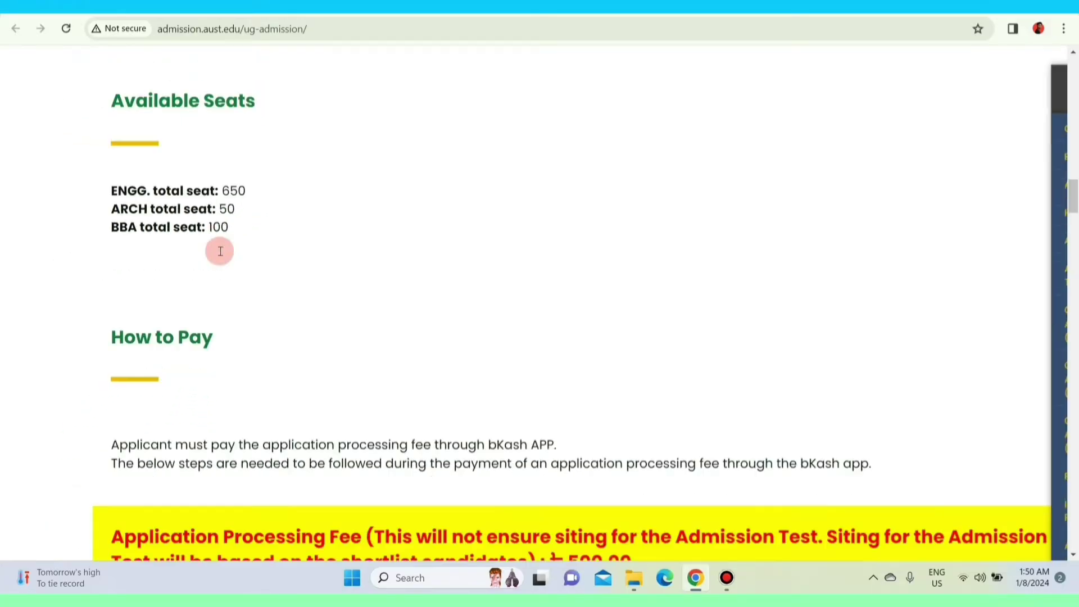
scroll(220, 250, down, 5)
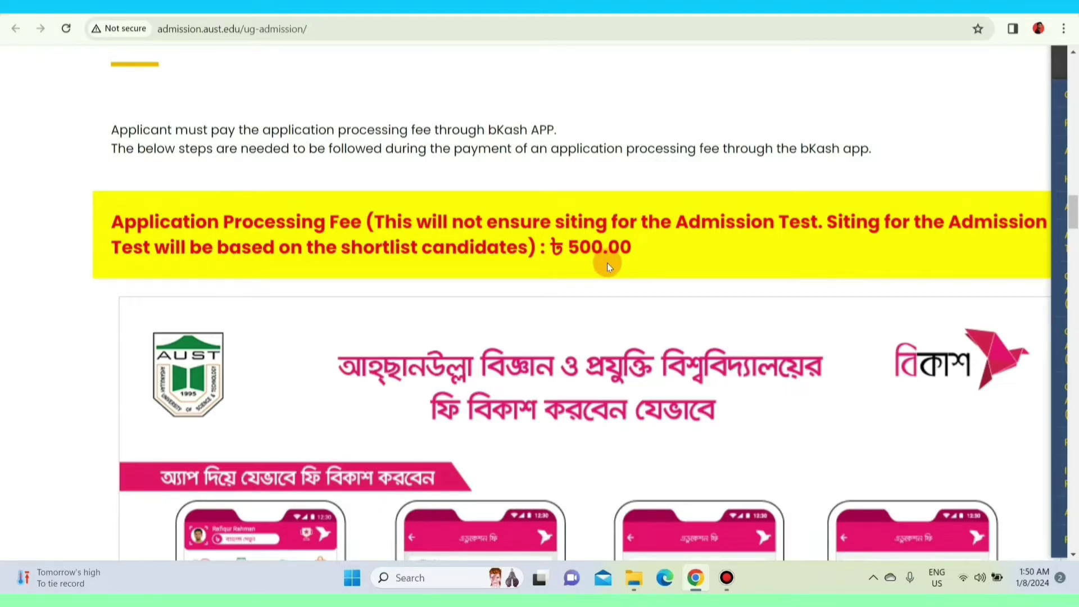
scroll(607, 267, down, 10)
scroll(607, 263, down, 10)
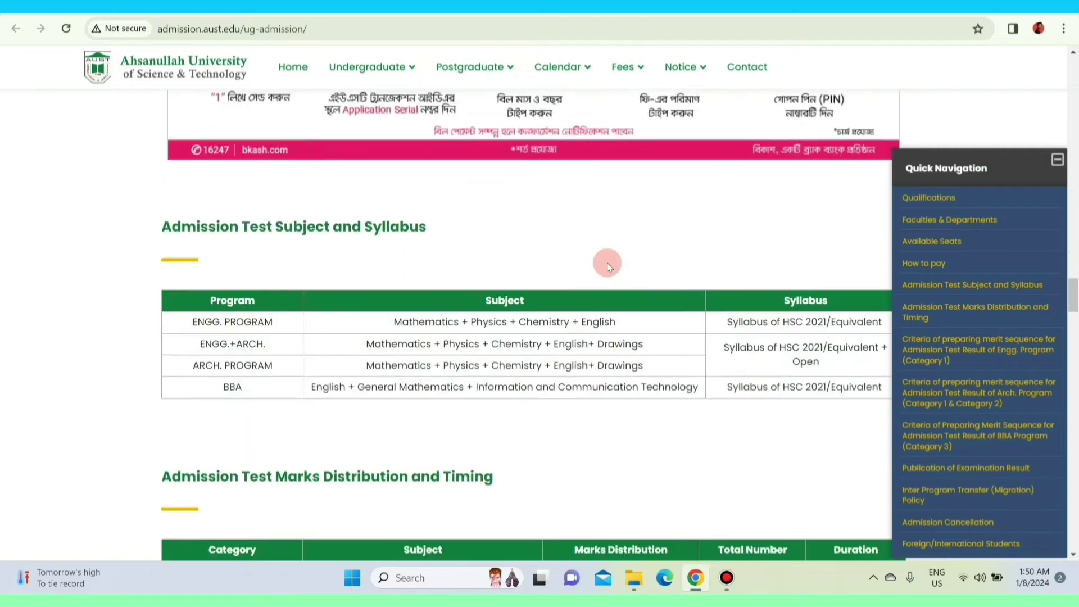
scroll(608, 263, up, 1)
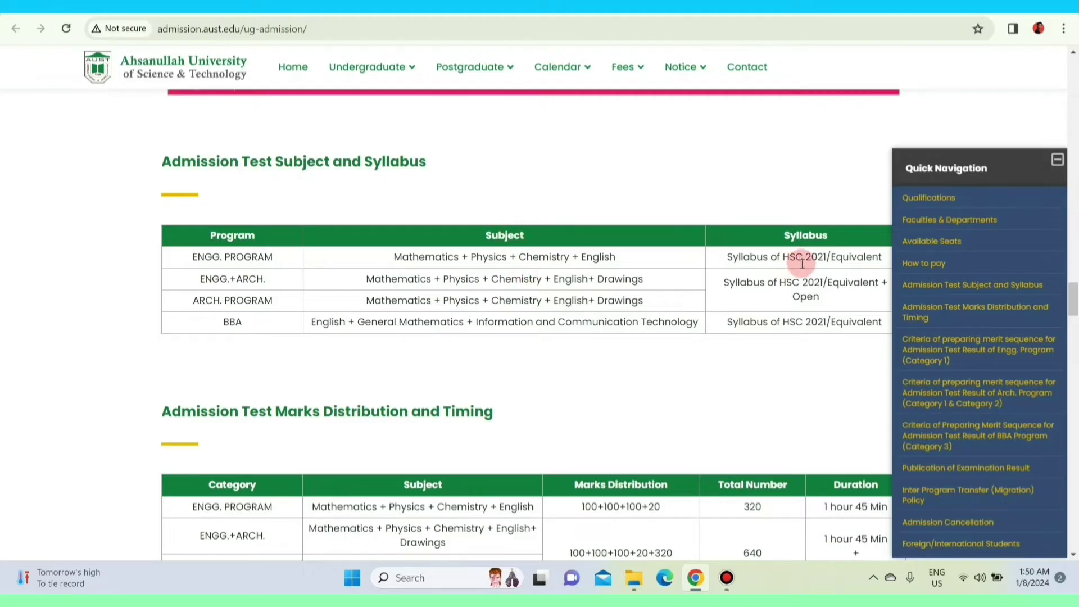
scroll(634, 253, down, 5)
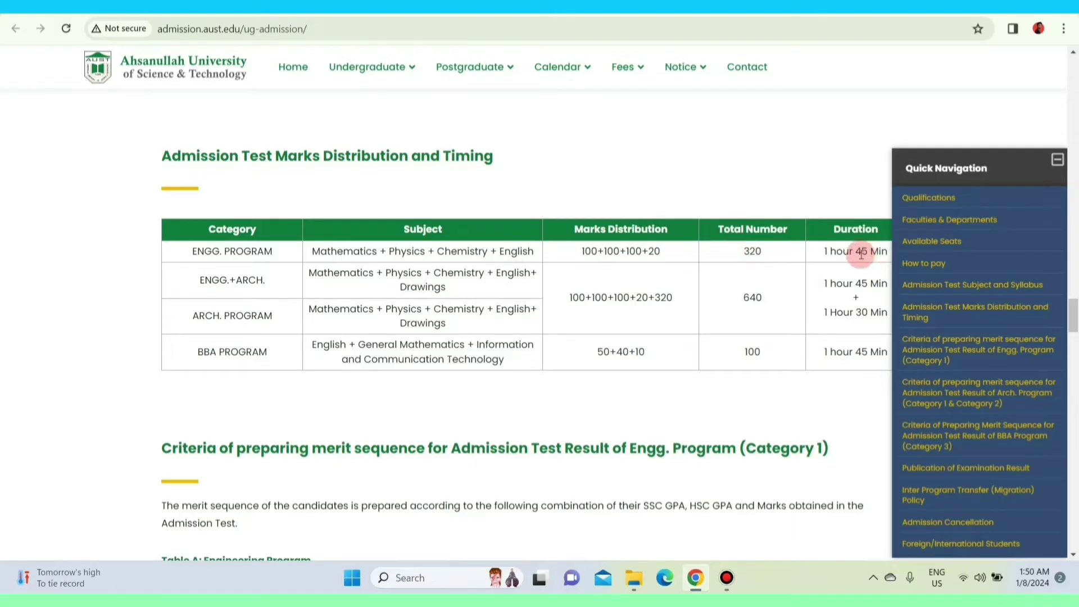
scroll(511, 214, down, 5)
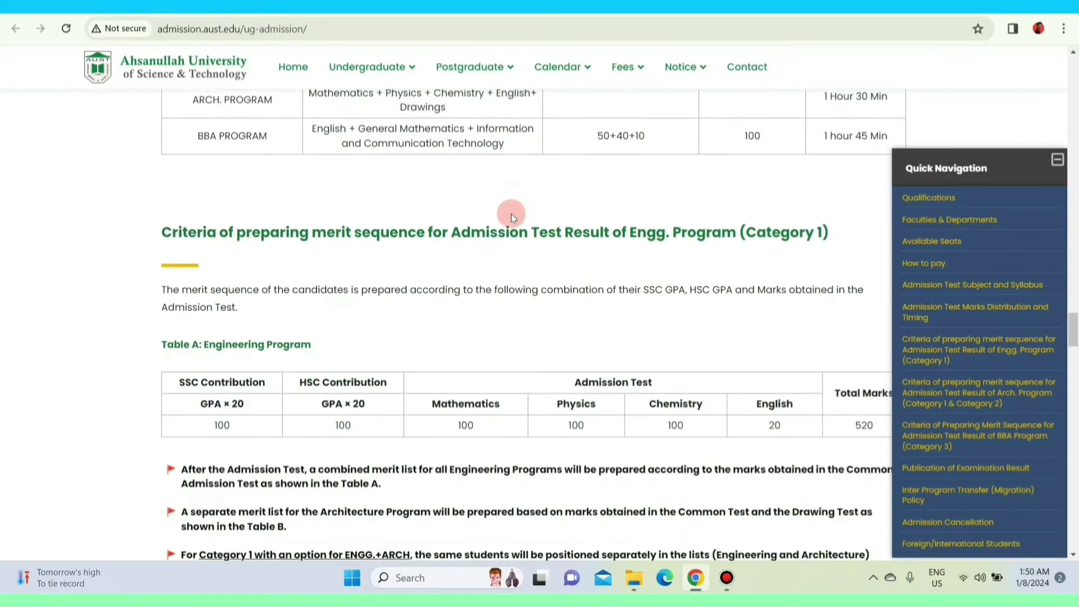
scroll(511, 214, down, 1)
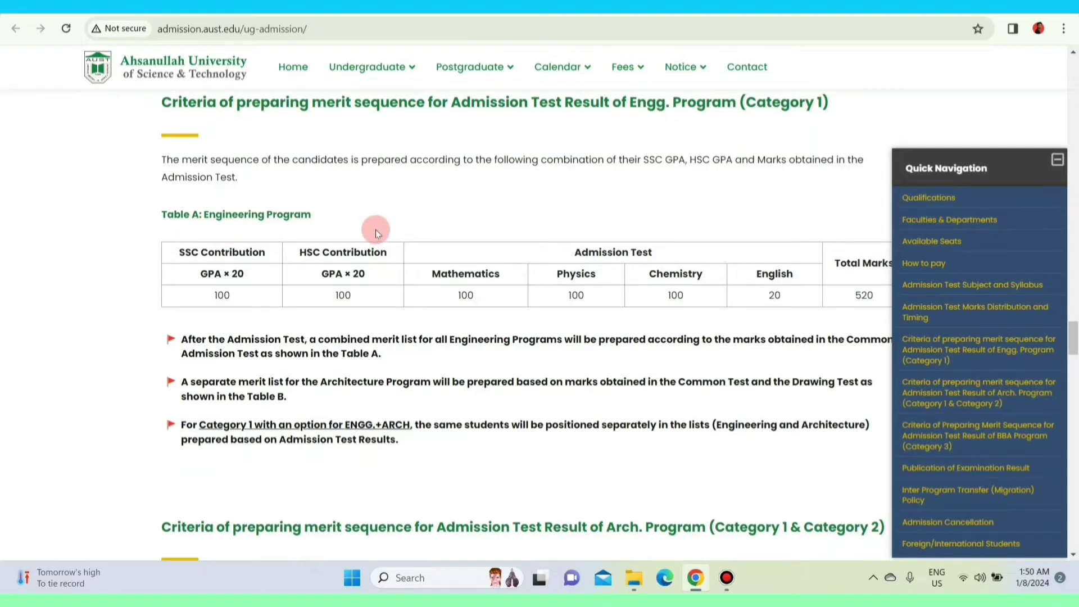
scroll(375, 230, down, 12)
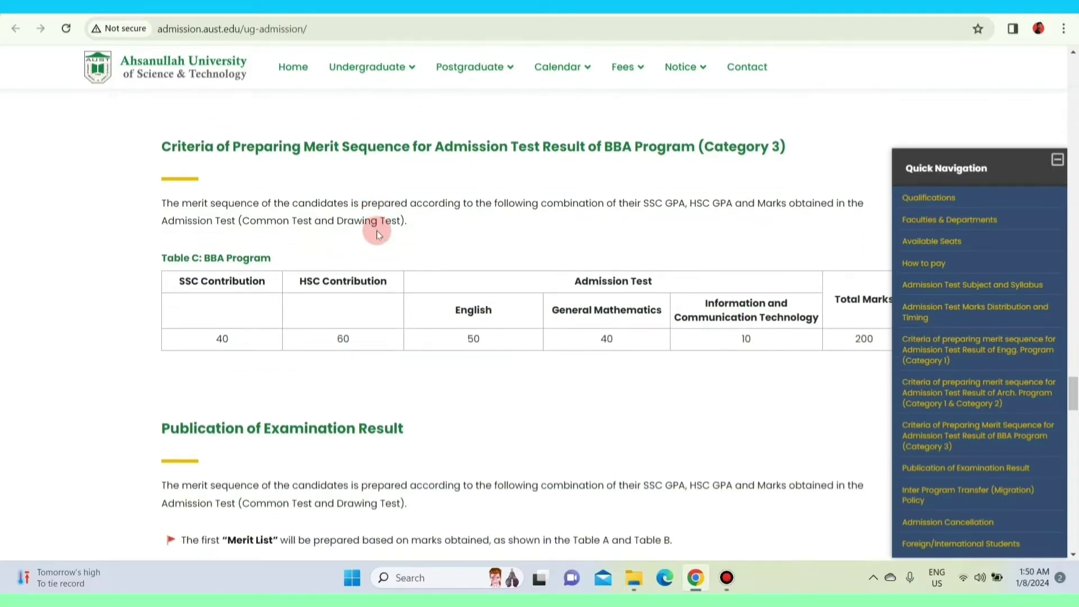
scroll(376, 230, down, 6)
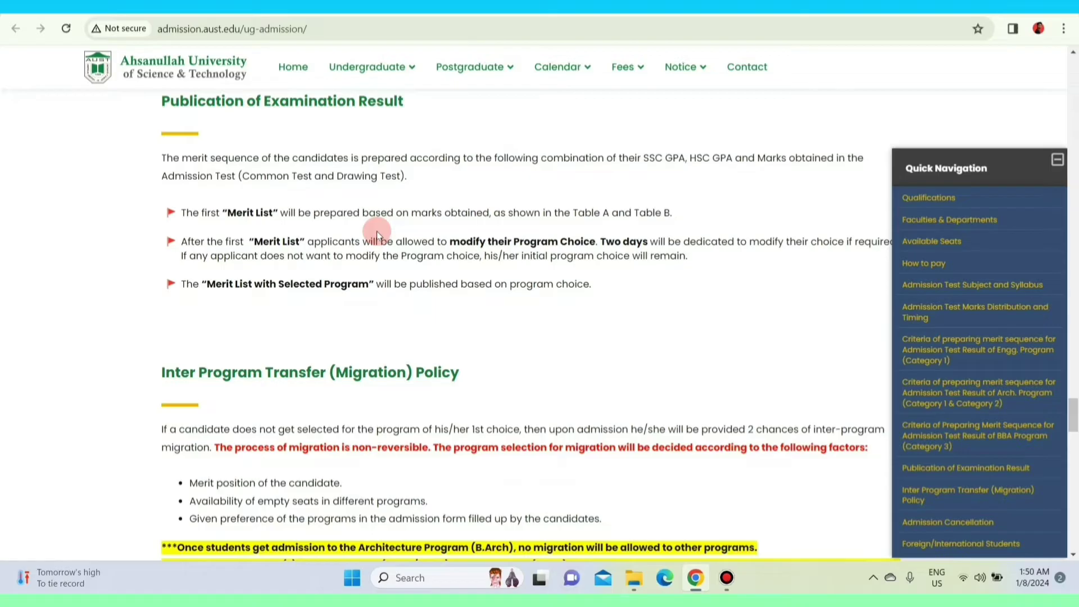
scroll(376, 231, up, 9)
scroll(378, 231, up, 13)
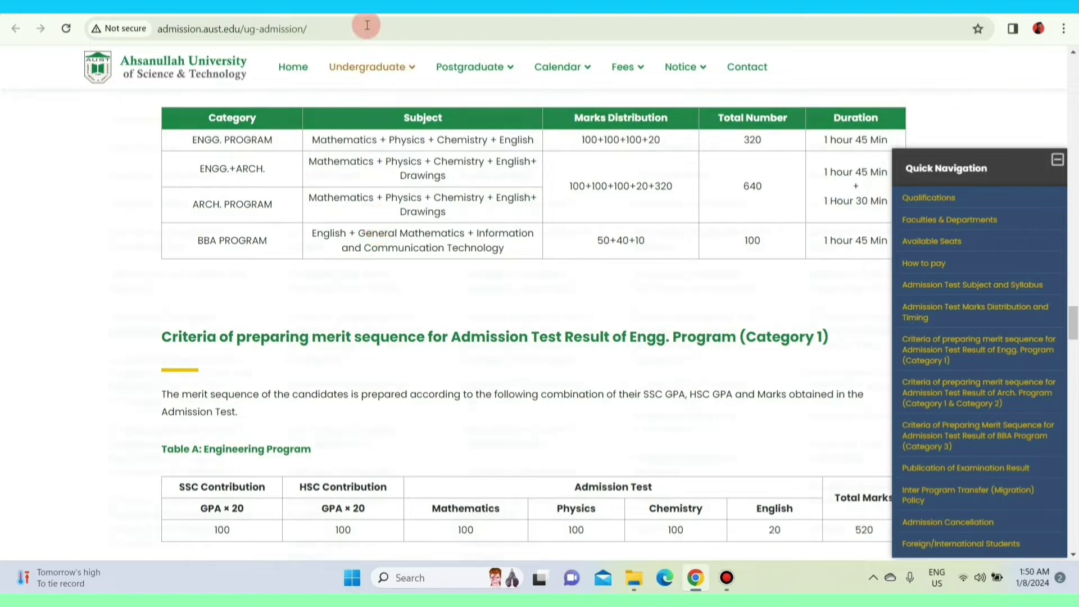
key(Return)
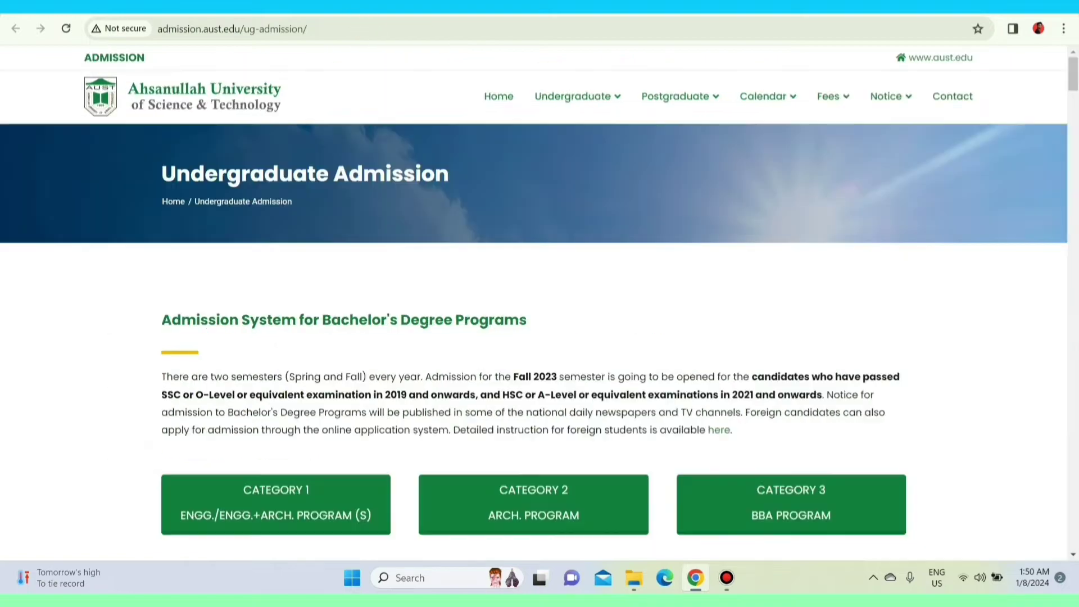
Follow the step 1 link on the Application Instructions page to the account registration form.
scroll(554, 272, down, 12)
scroll(559, 270, up, 12)
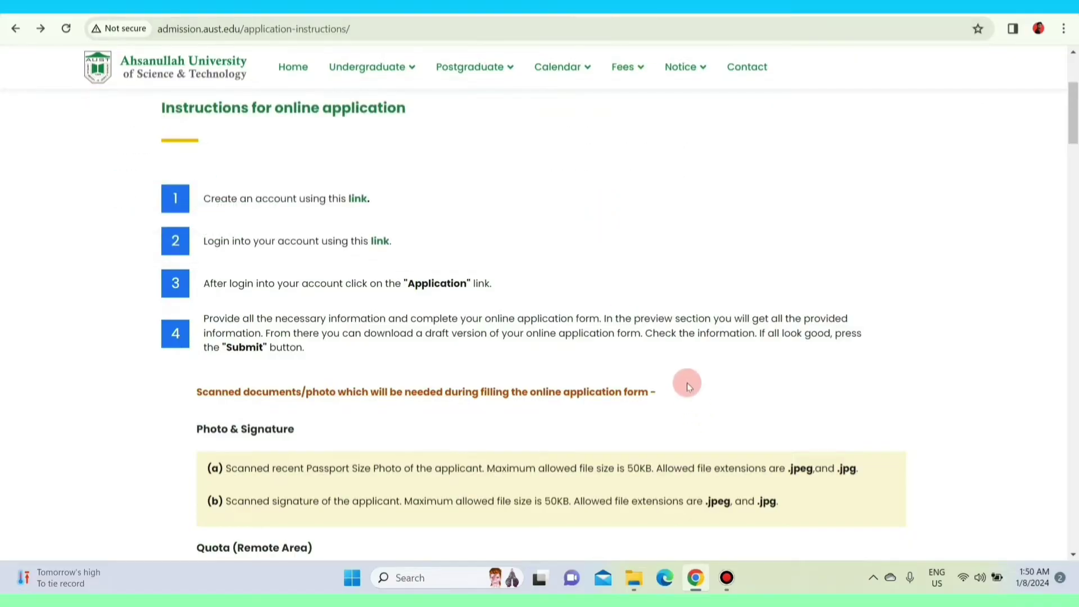
scroll(687, 382, up, 1)
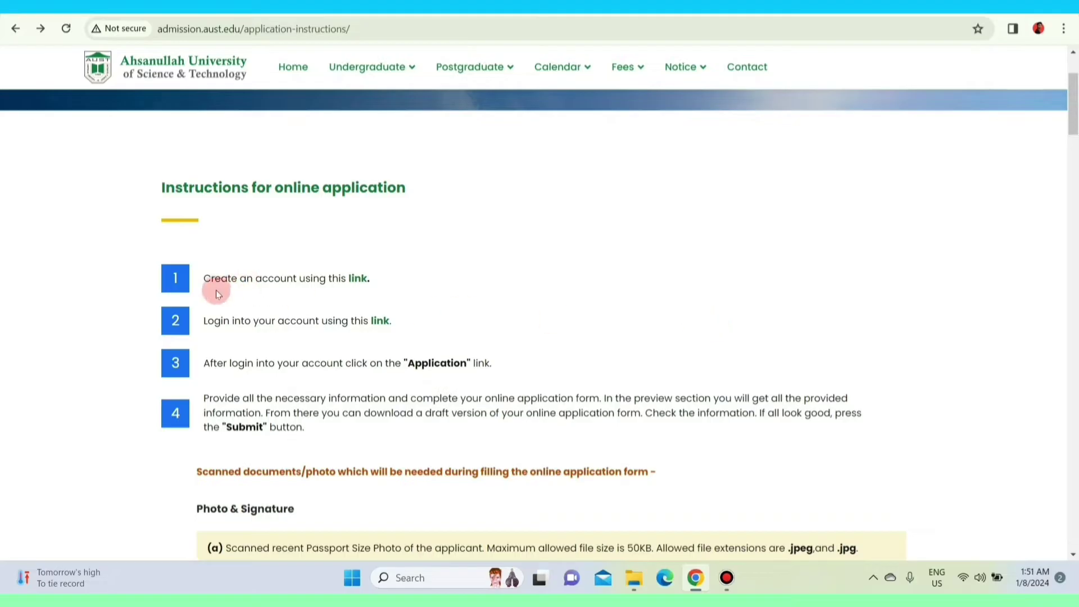
scroll(218, 294, down, 1)
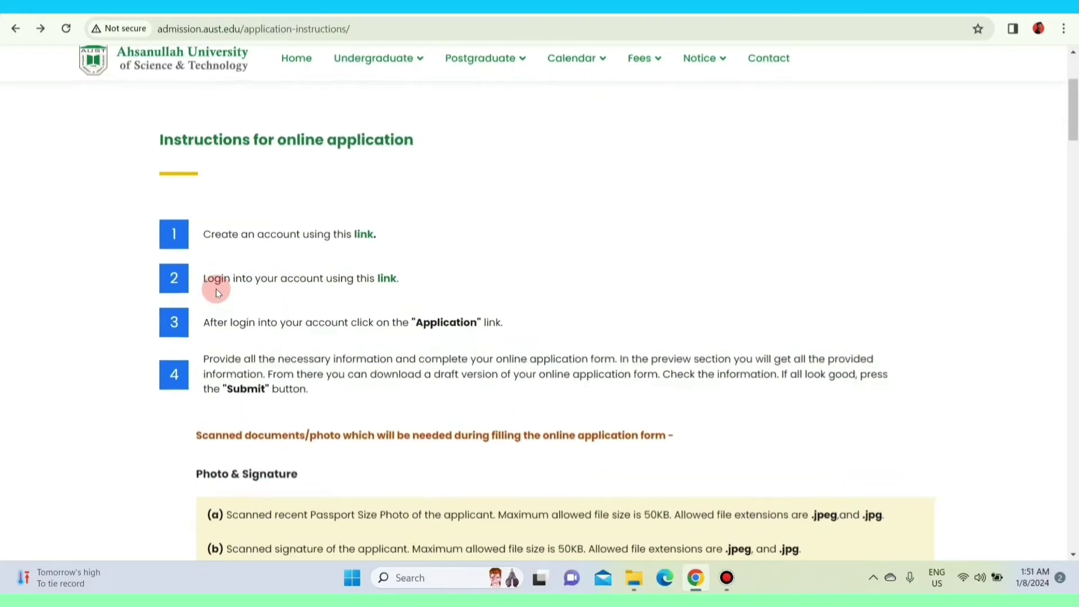
scroll(216, 289, up, 4)
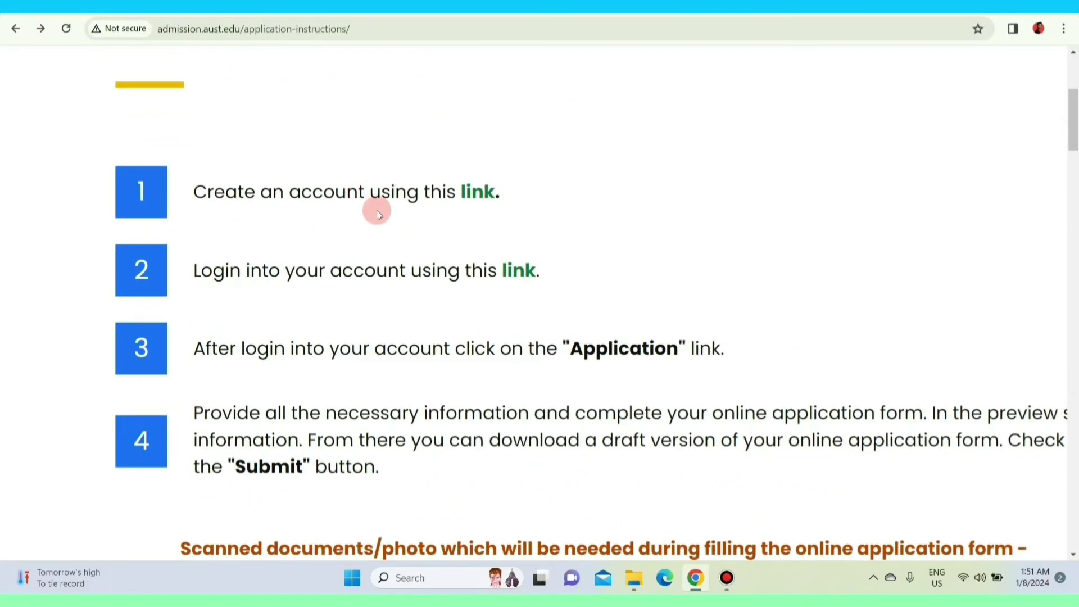
click(478, 195)
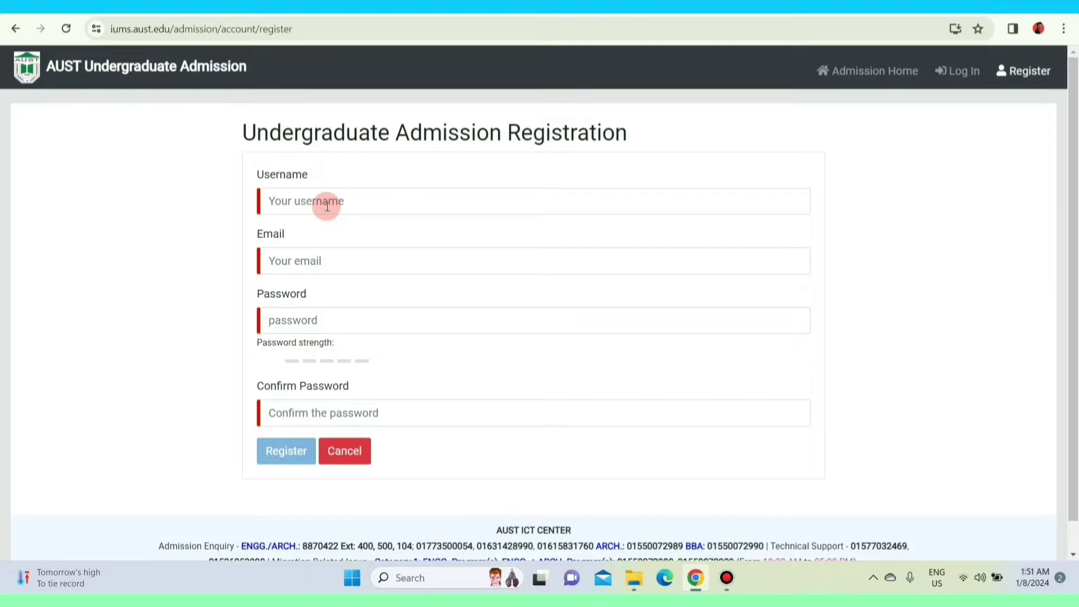
Register with the saved username, an email address and a matching password and confirmation.
click(327, 206)
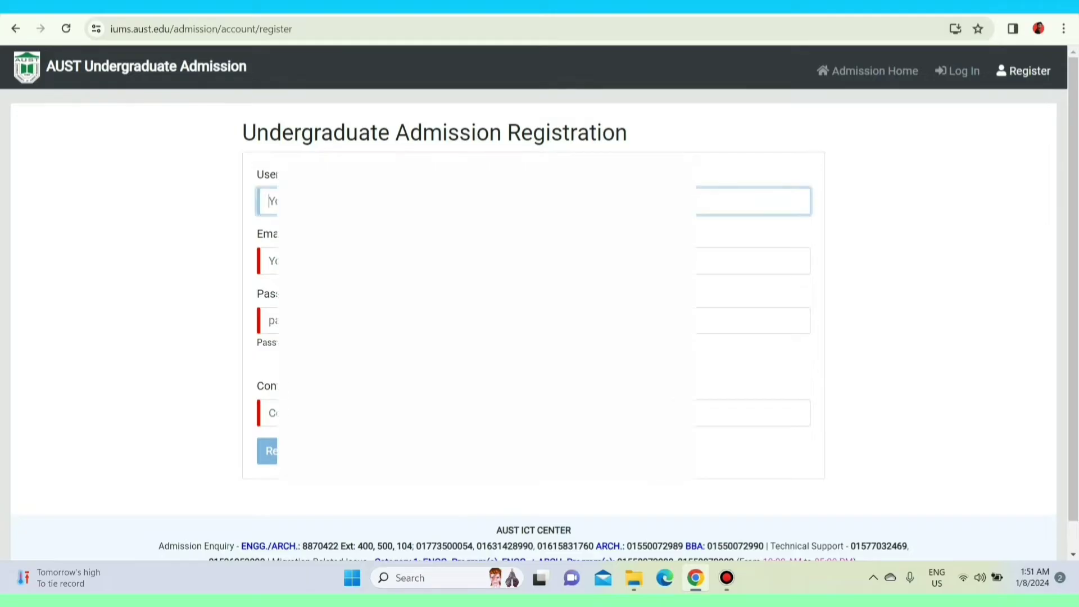
key(Down)
key(Return)
key(Tab)
text(m)
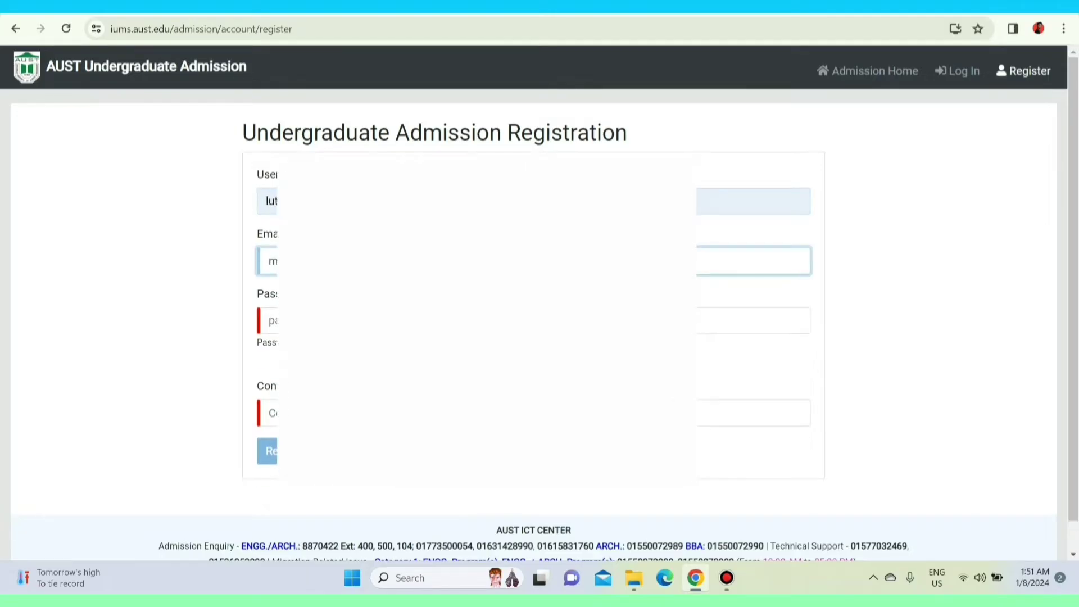
text(i)
key(Tab)
text(•••)
key(Tab)
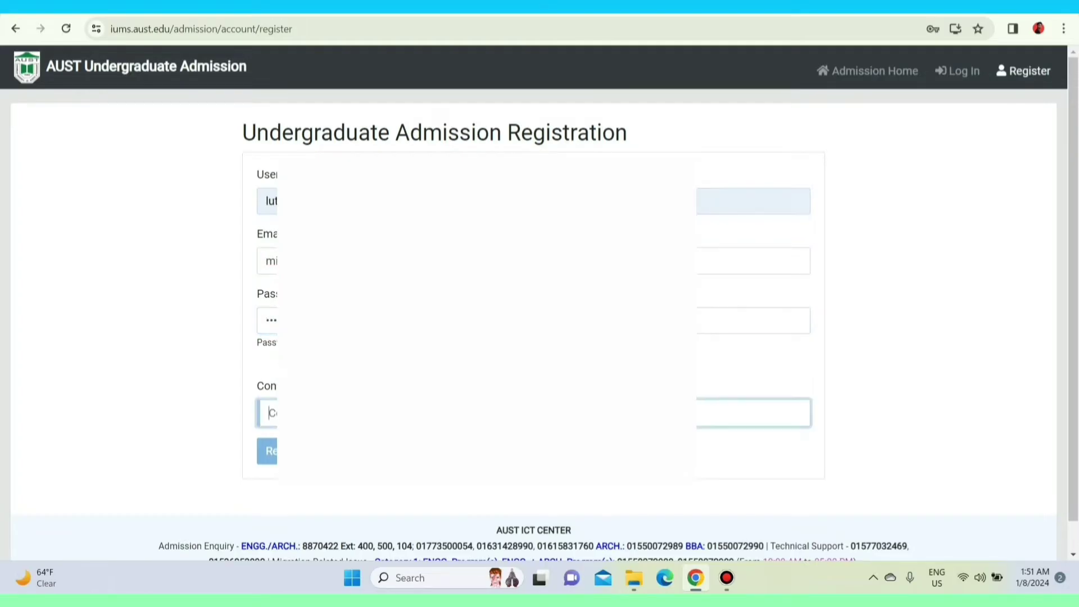
text(•••)
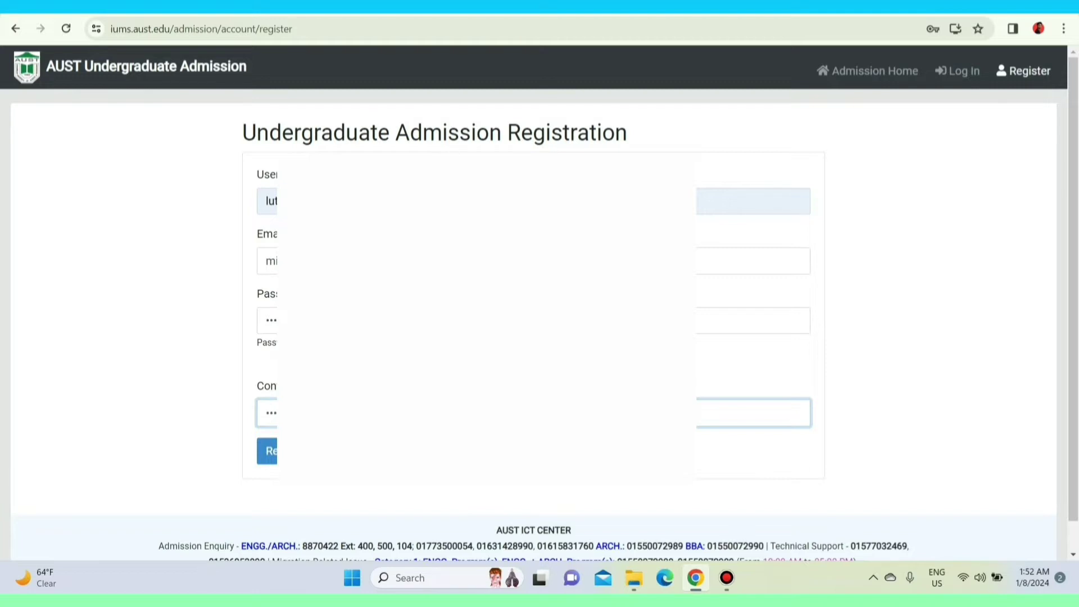
click(273, 461)
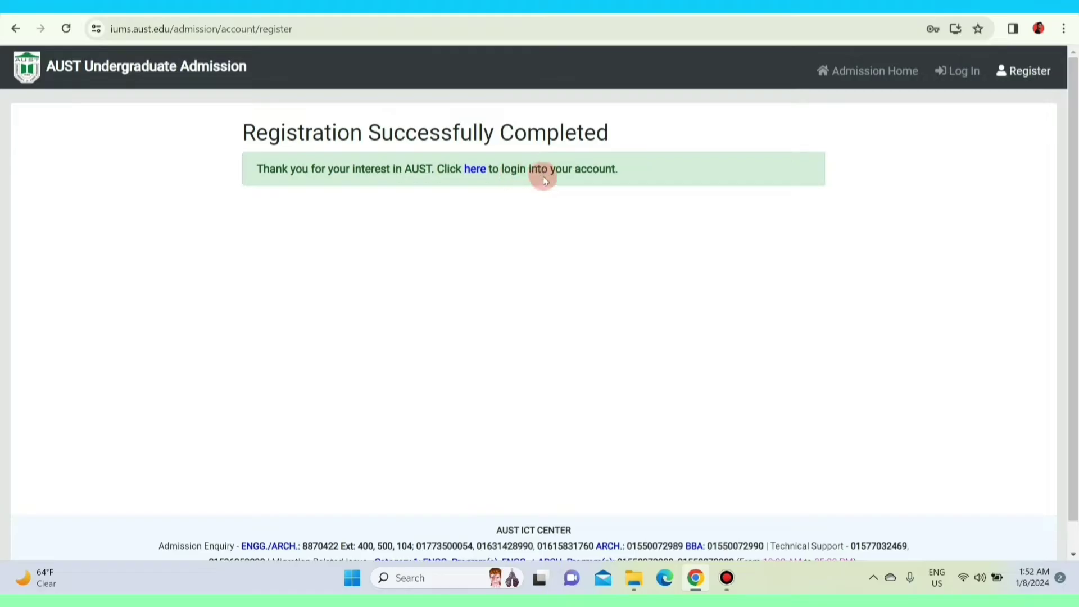
Sign in on the login page with the new account's username and password.
click(476, 174)
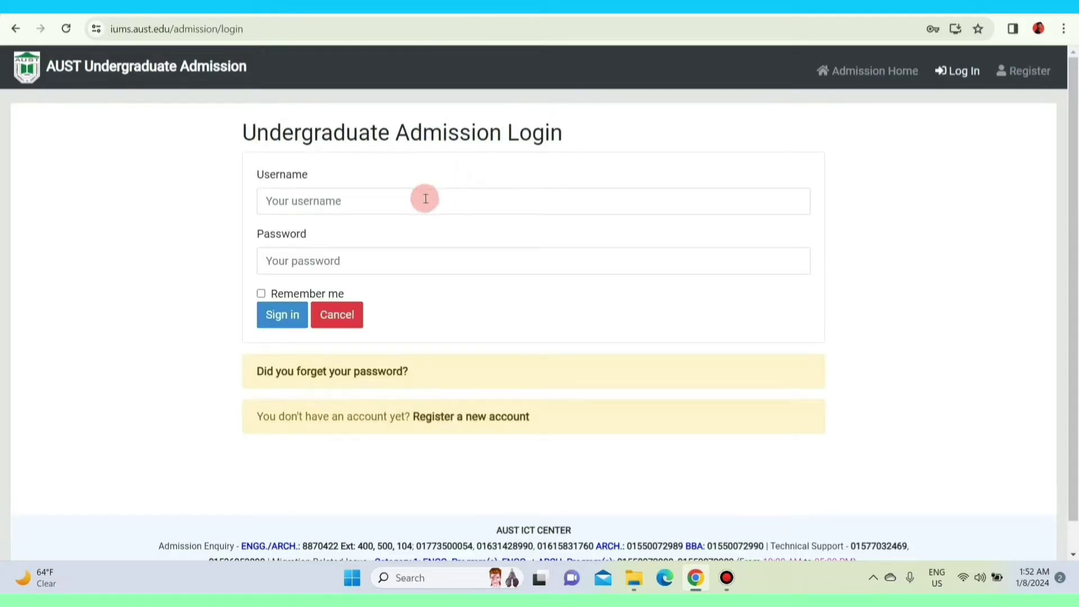
click(363, 206)
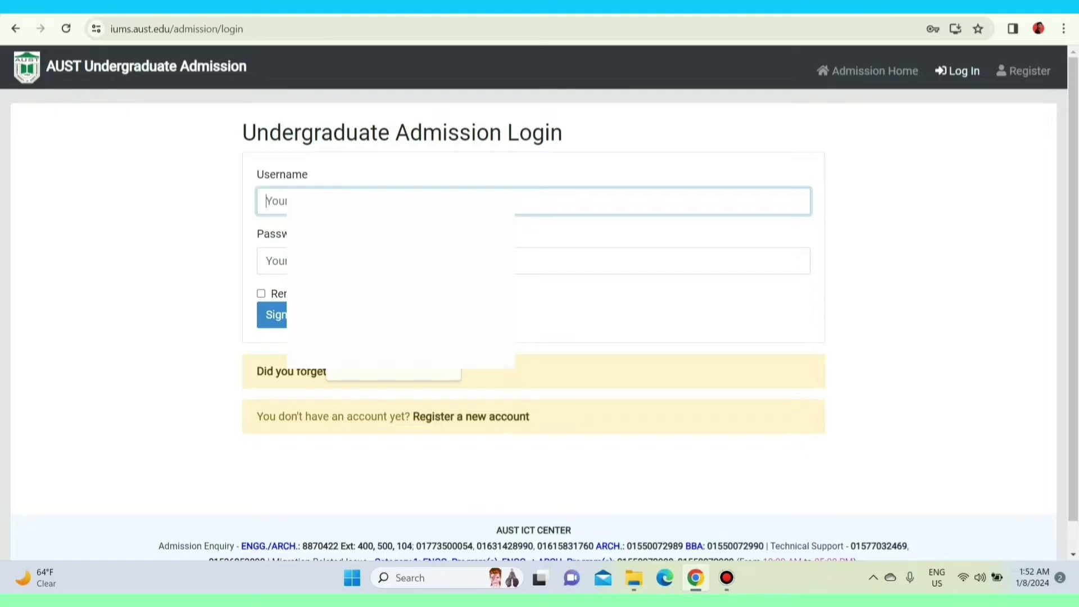
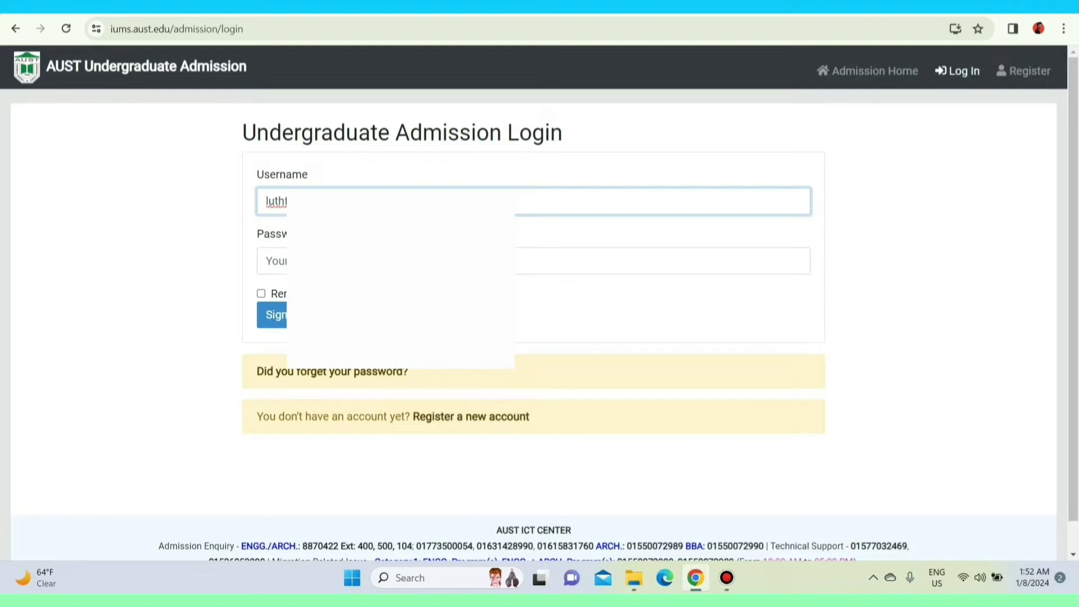
click(664, 261)
text(****)
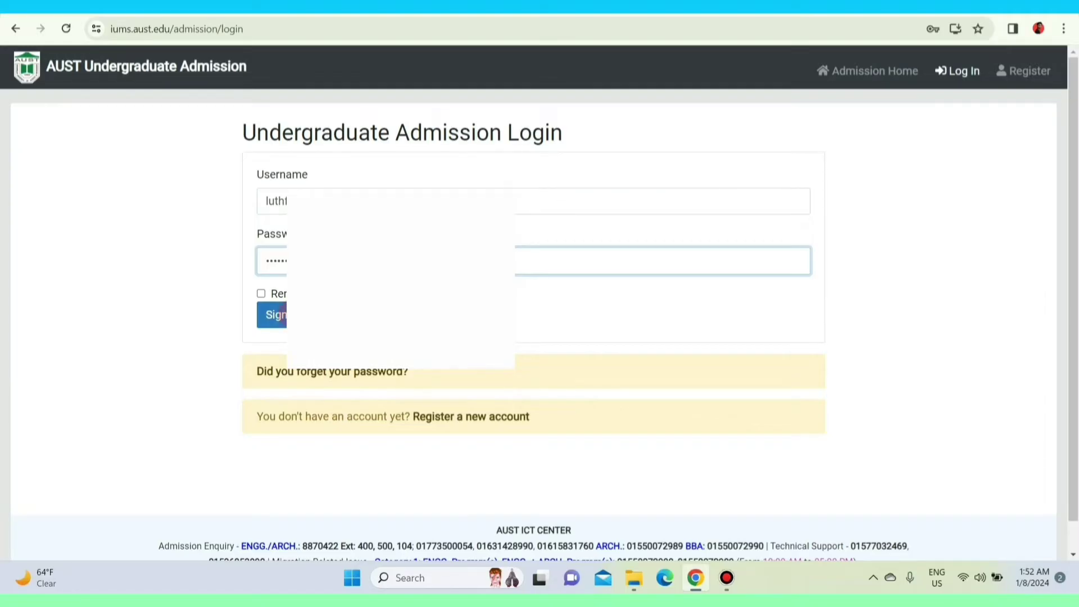
click(292, 316)
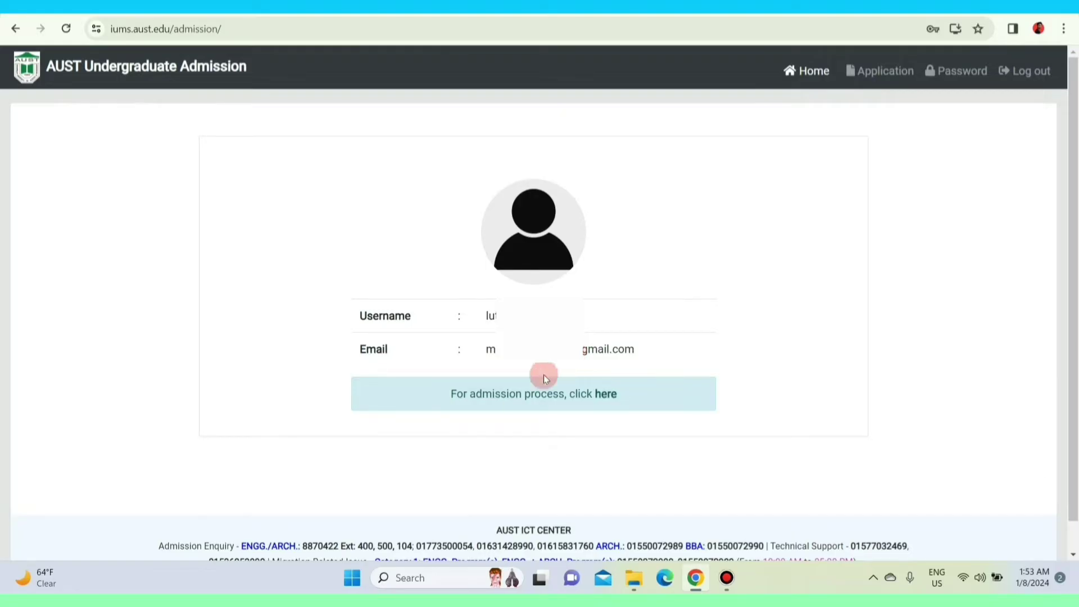
Start the admission process and pick the Category 1 Engineering programs box.
click(606, 394)
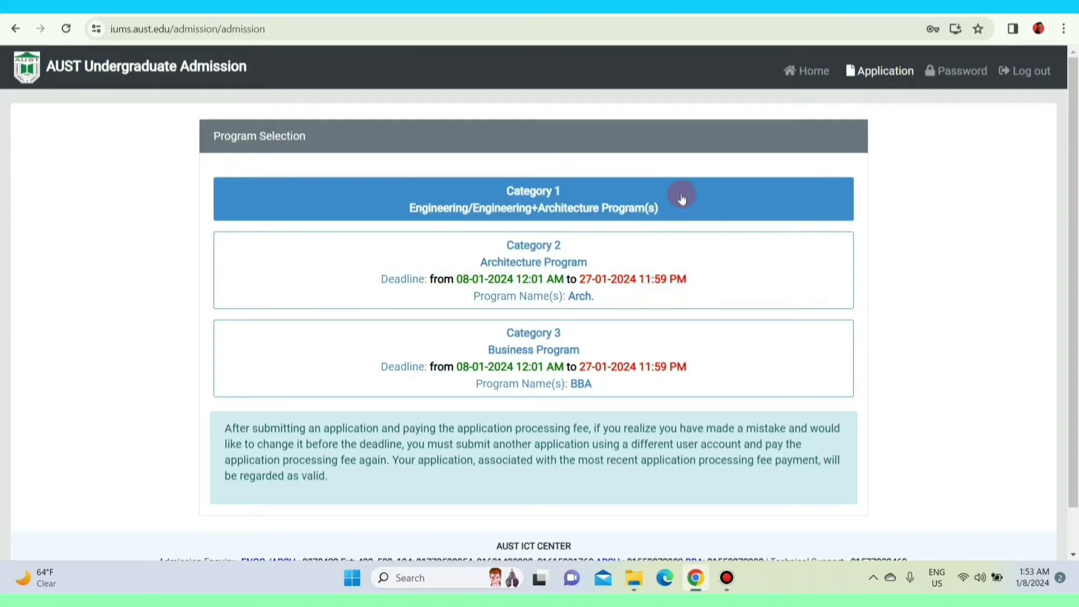
click(682, 198)
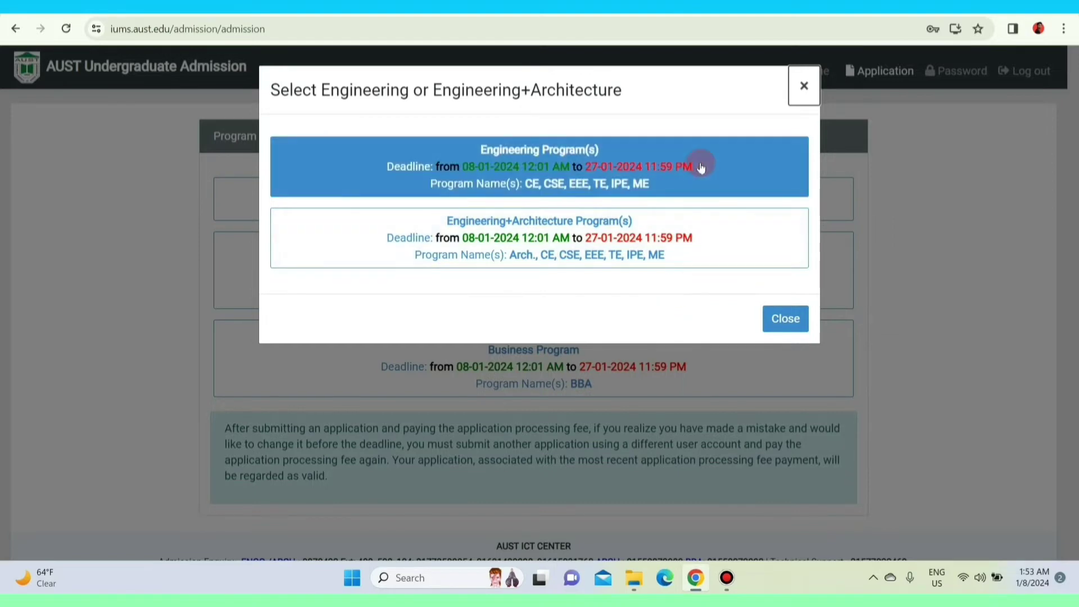
Choose Engineering Program(s), then tick the guidelines confirmation and agree.
click(740, 170)
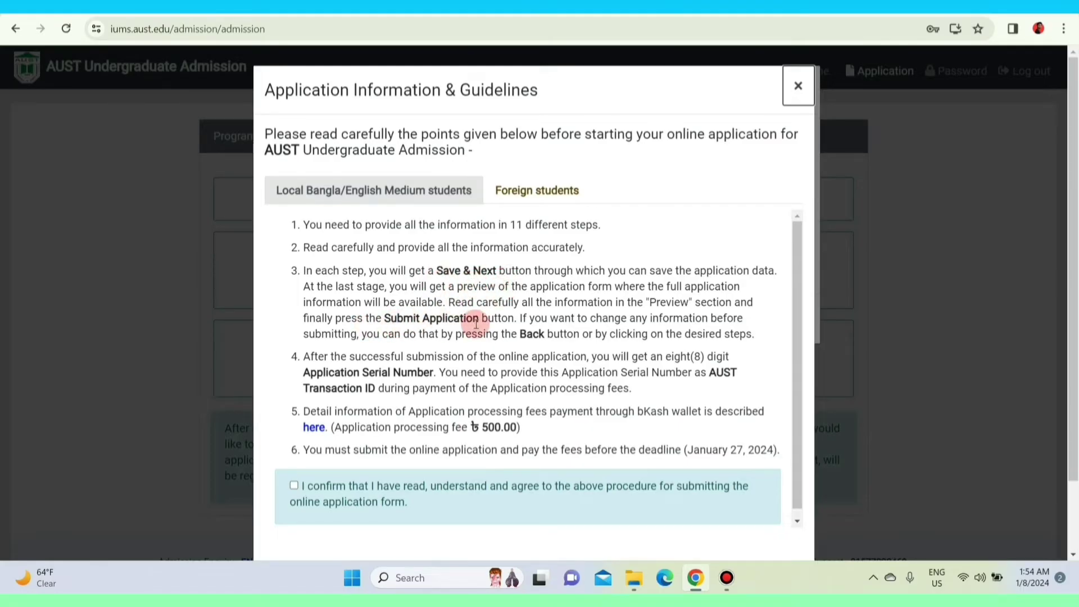
scroll(475, 322, down, 1)
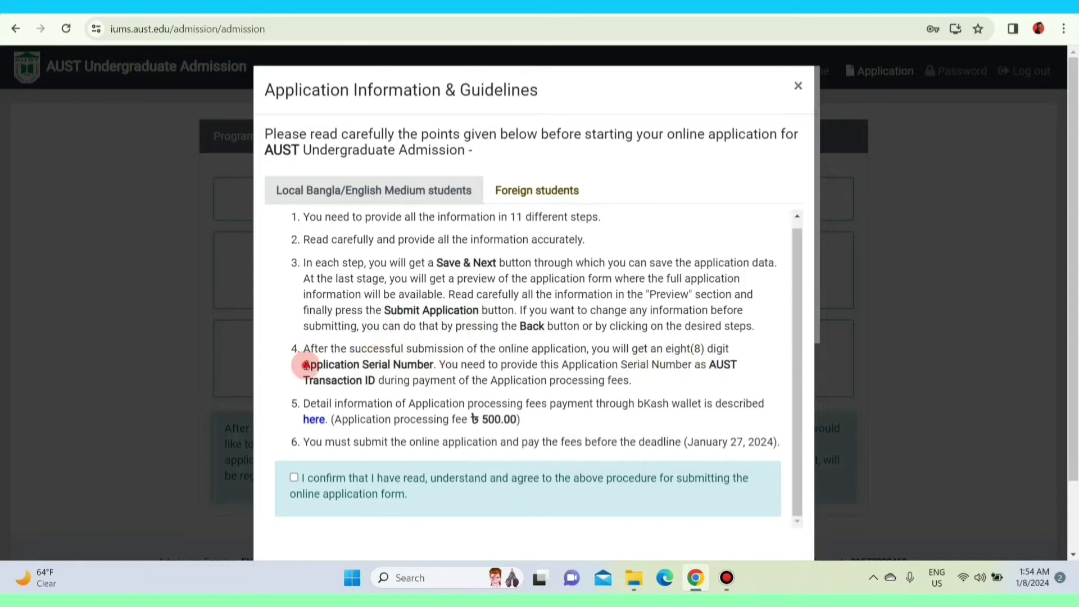
drag(302, 364, 441, 365)
click(482, 361)
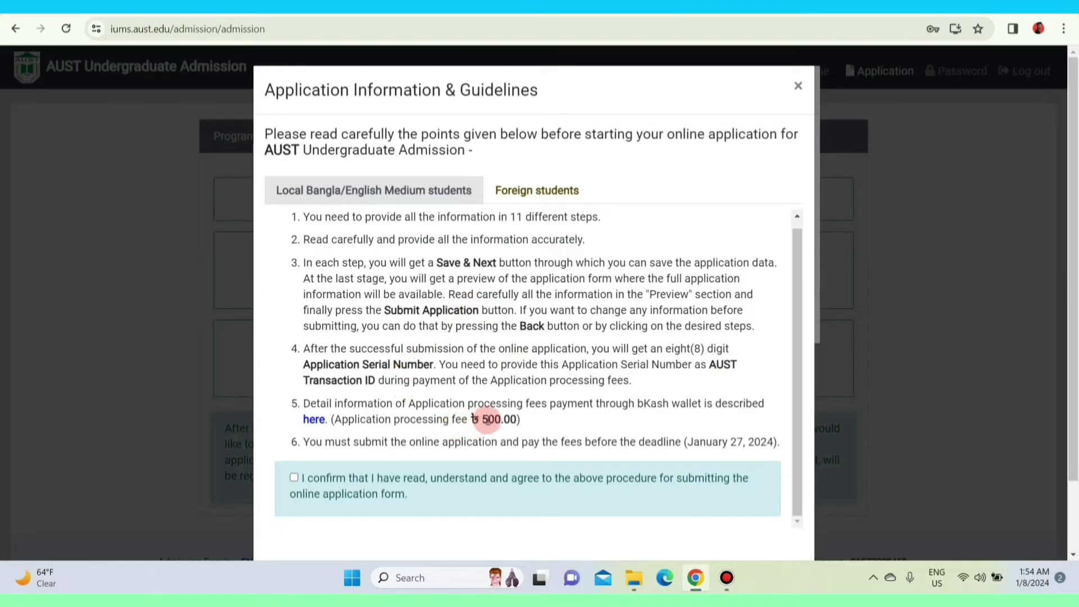
scroll(407, 409, down, 2)
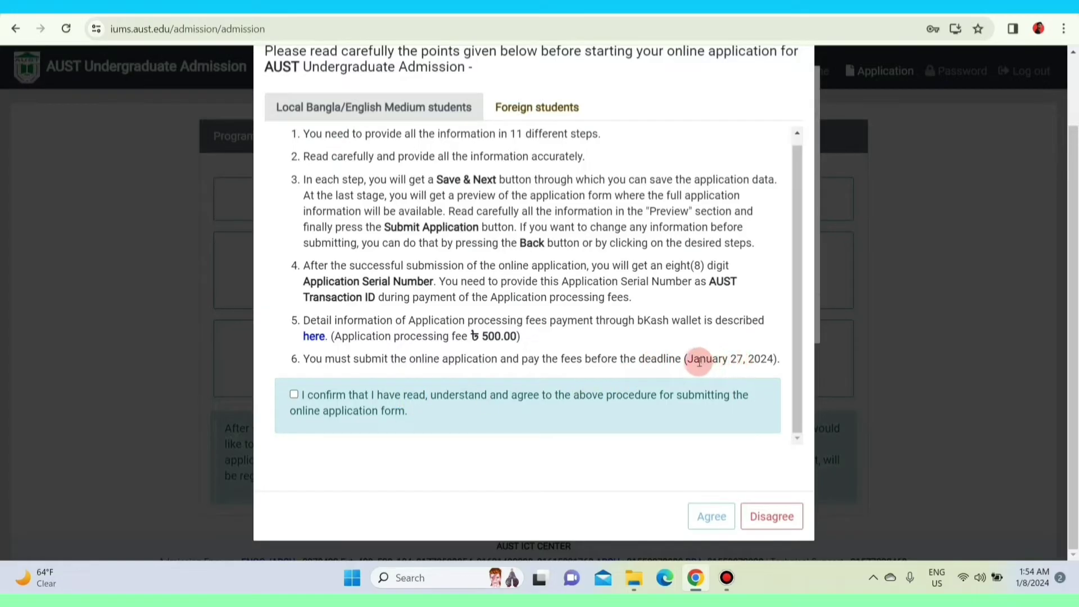
scroll(488, 317, up, 1)
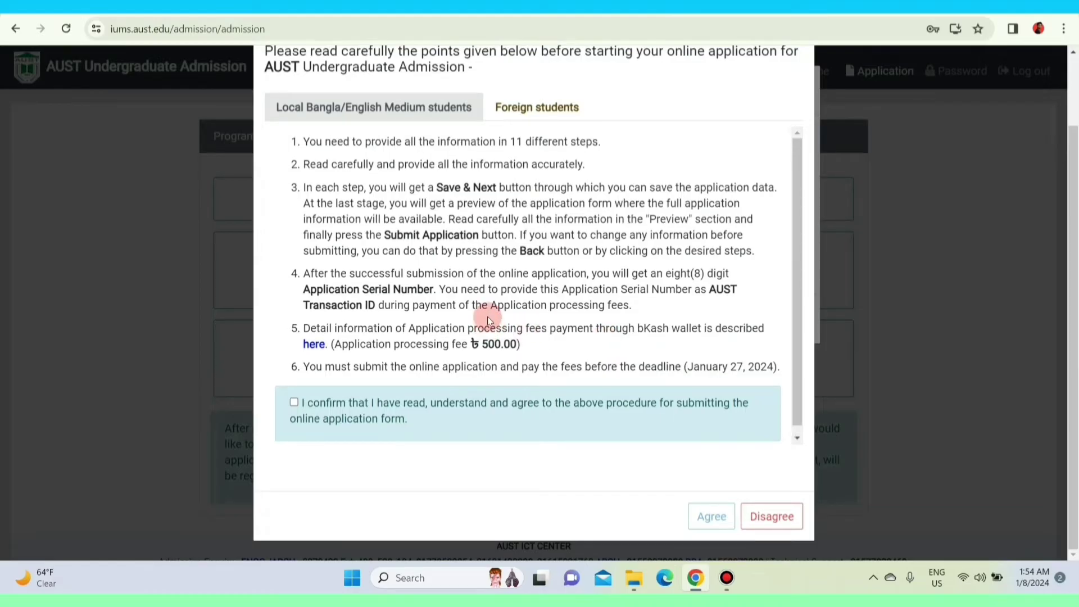
click(293, 403)
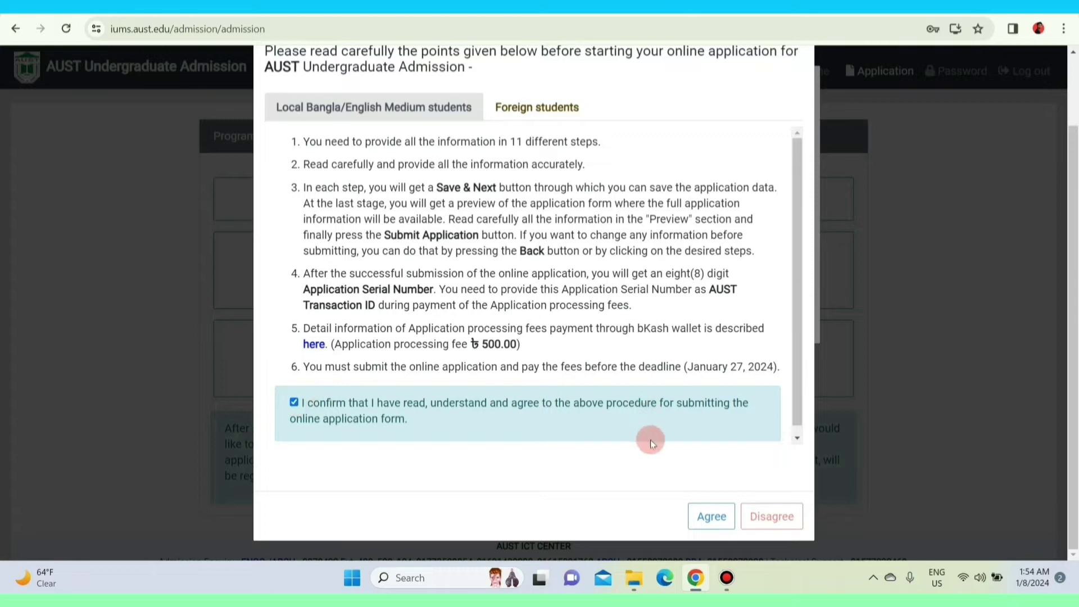
click(706, 517)
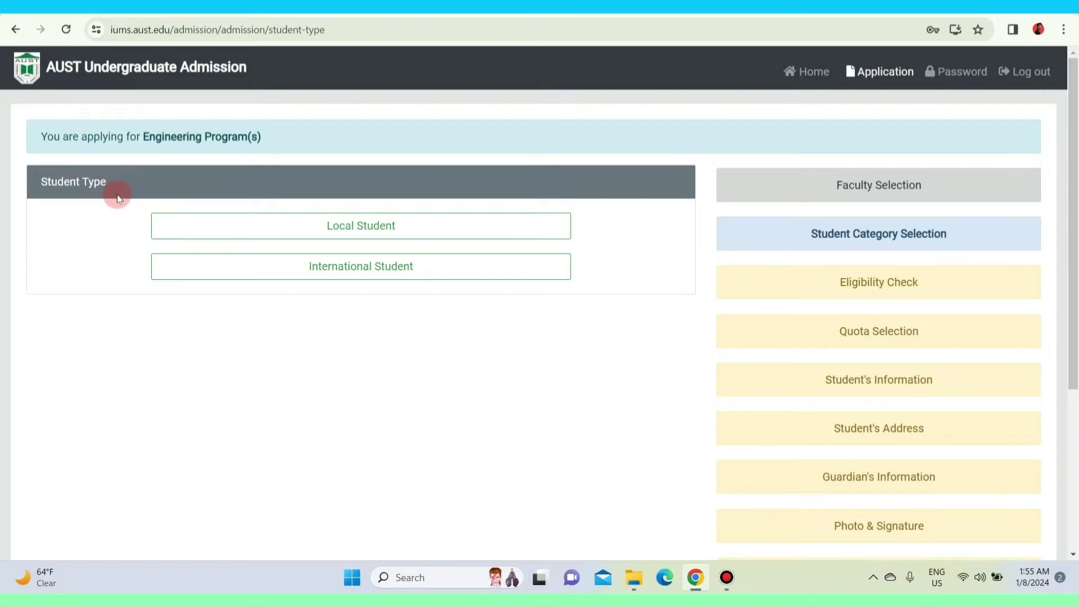
Apply as a Local Student with SSC and HSC exams, both from the DHAKA board.
click(481, 232)
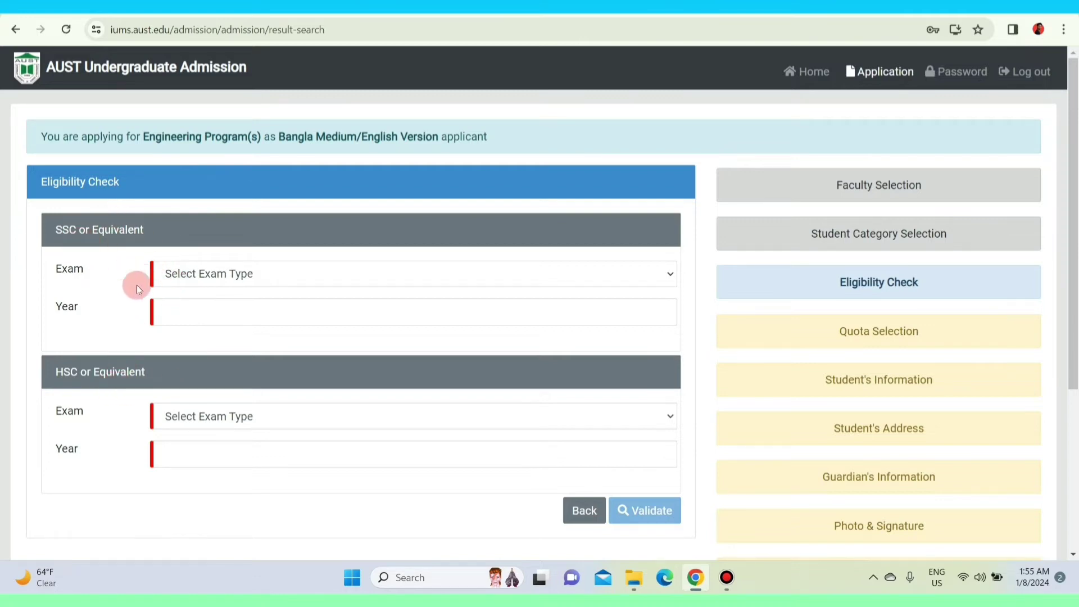
click(276, 278)
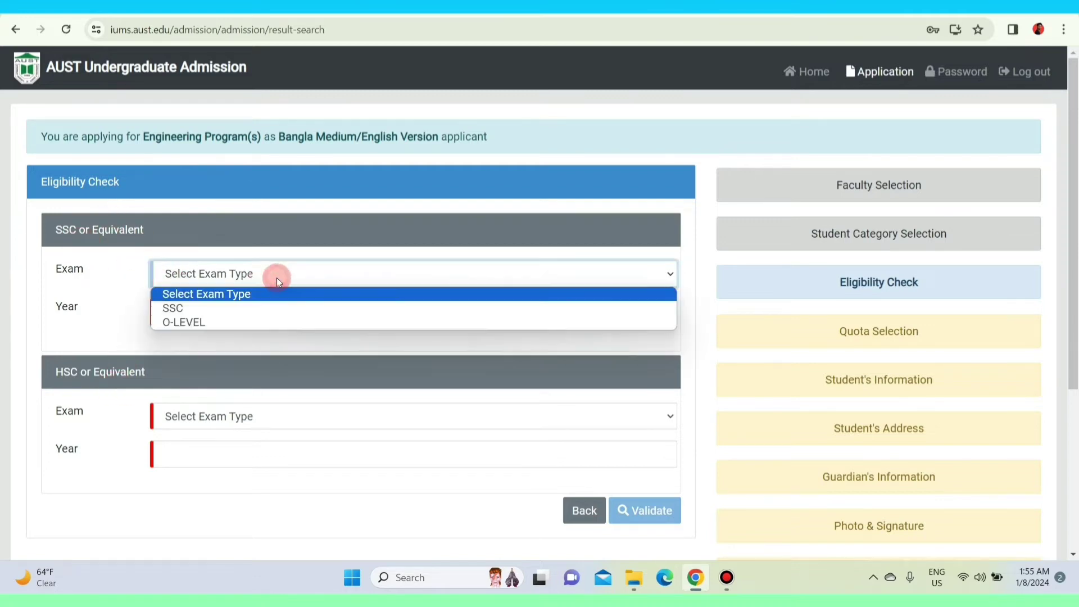
click(258, 315)
scroll(299, 293, down, 4)
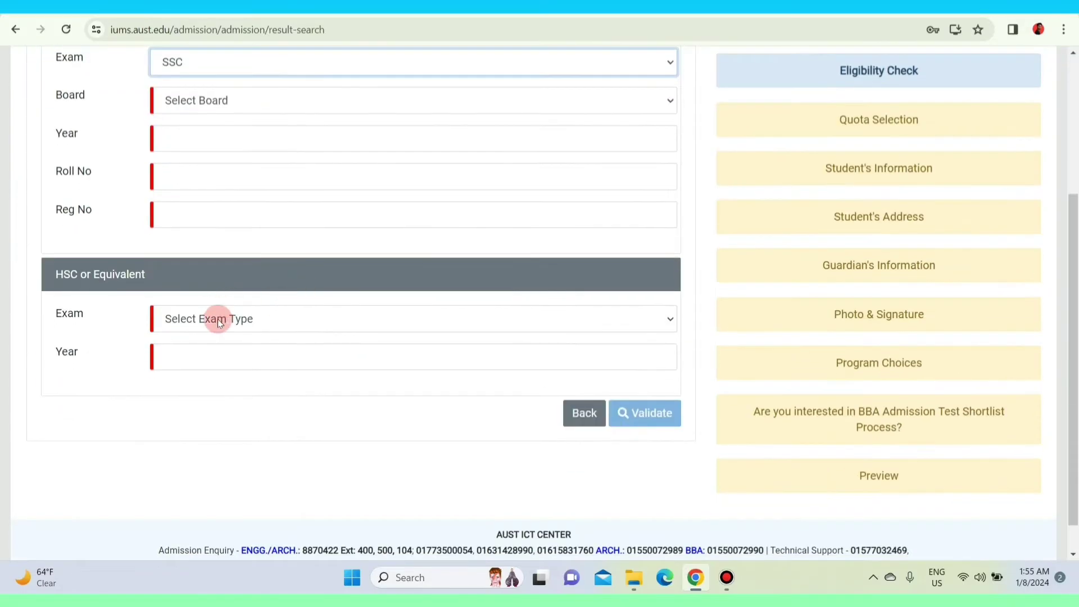
click(225, 318)
click(224, 353)
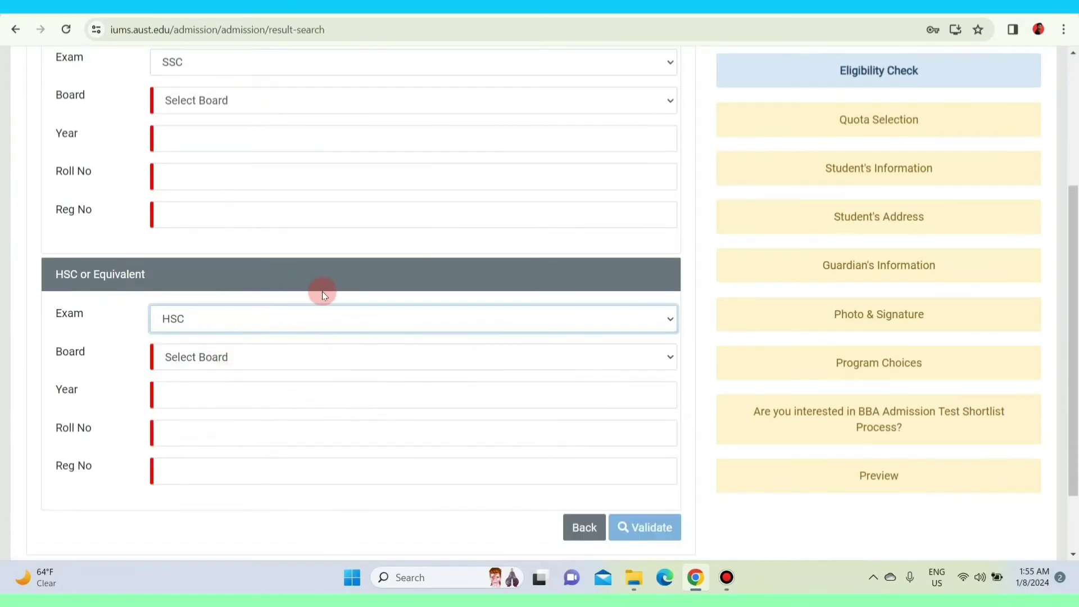
scroll(322, 291, up, 1)
scroll(321, 270, up, 2)
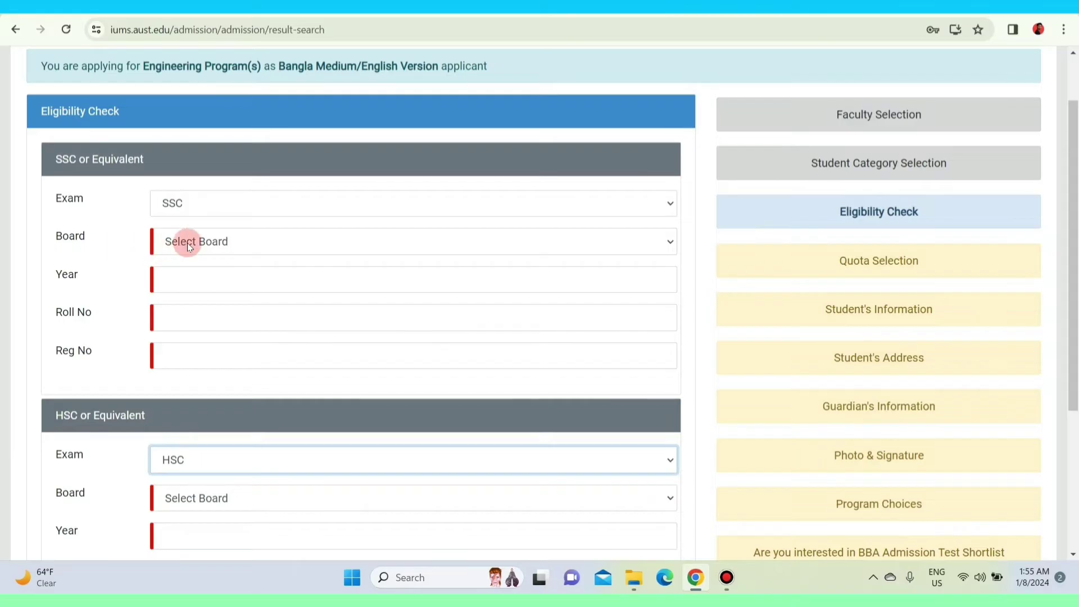
click(187, 242)
click(190, 318)
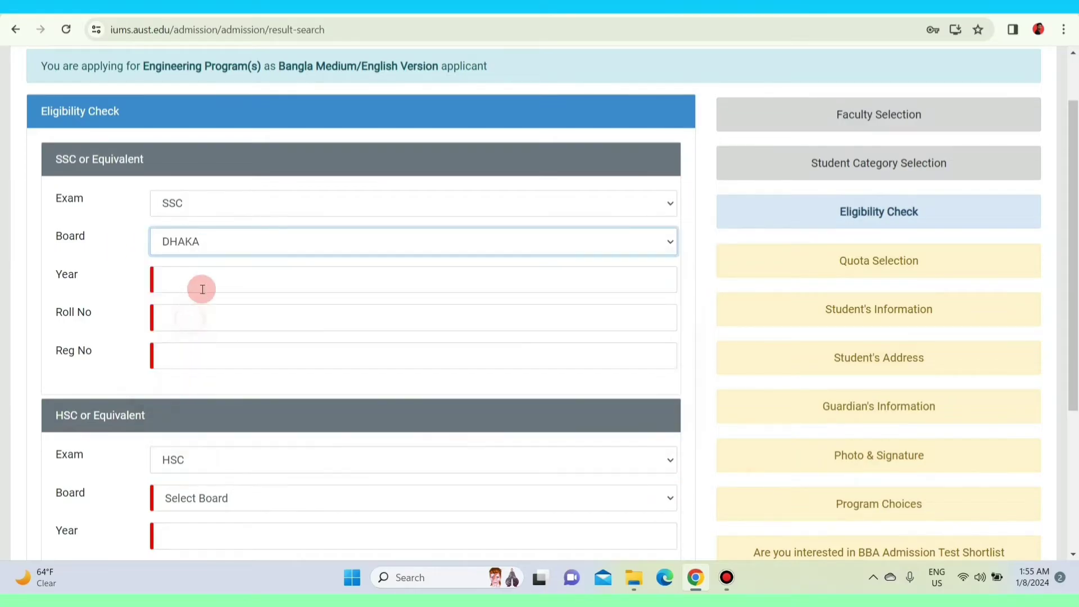
scroll(202, 288, down, 4)
click(201, 288)
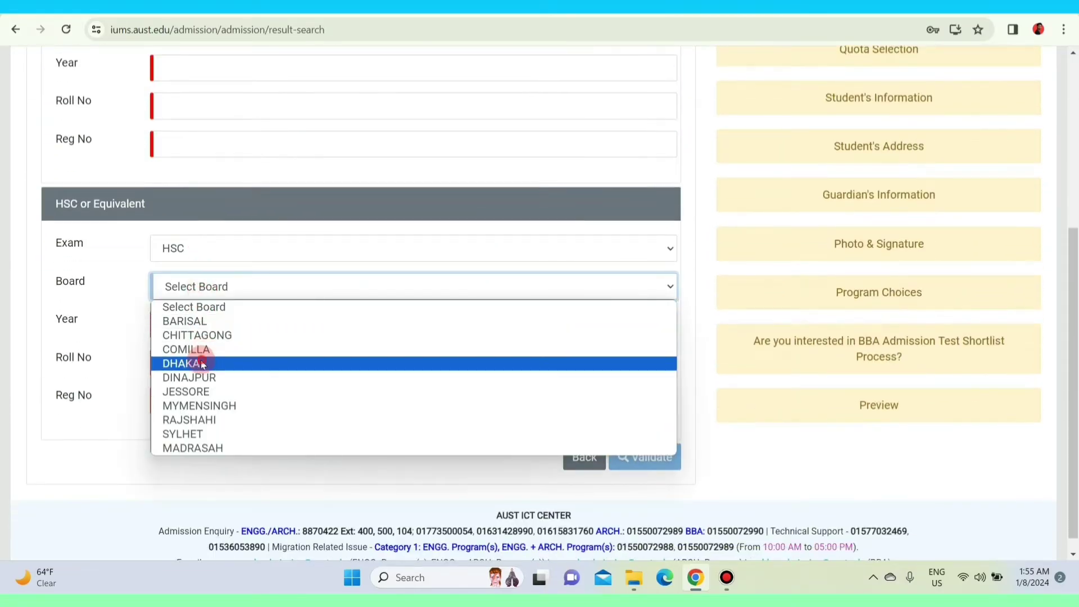
click(202, 364)
scroll(236, 260, up, 3)
Enter SSC year 2020 plus the SSC and HSC roll and registration numbers, then validate.
click(184, 206)
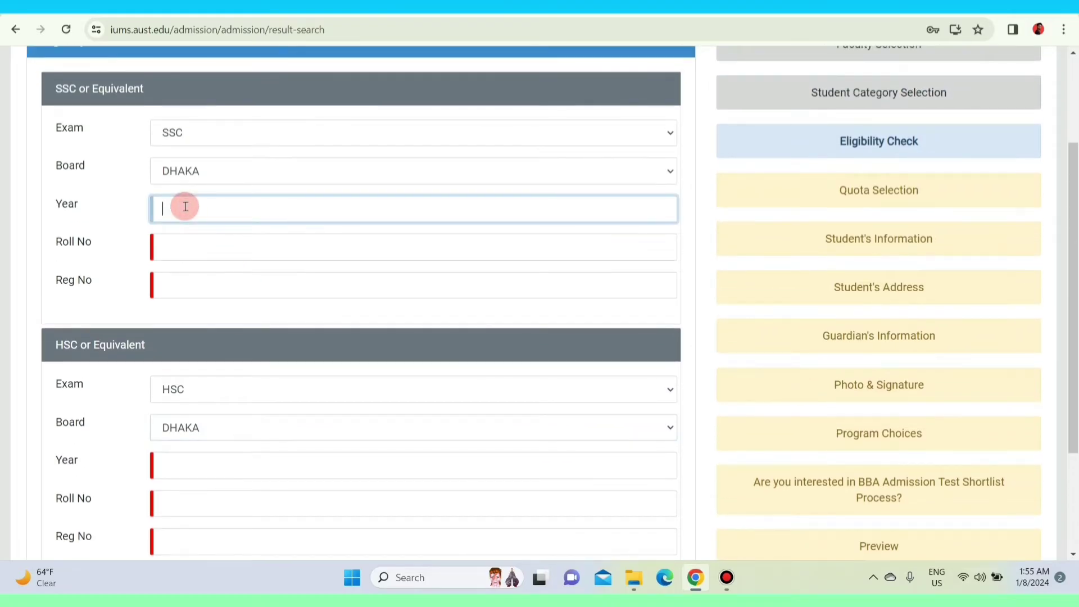
text(2020)
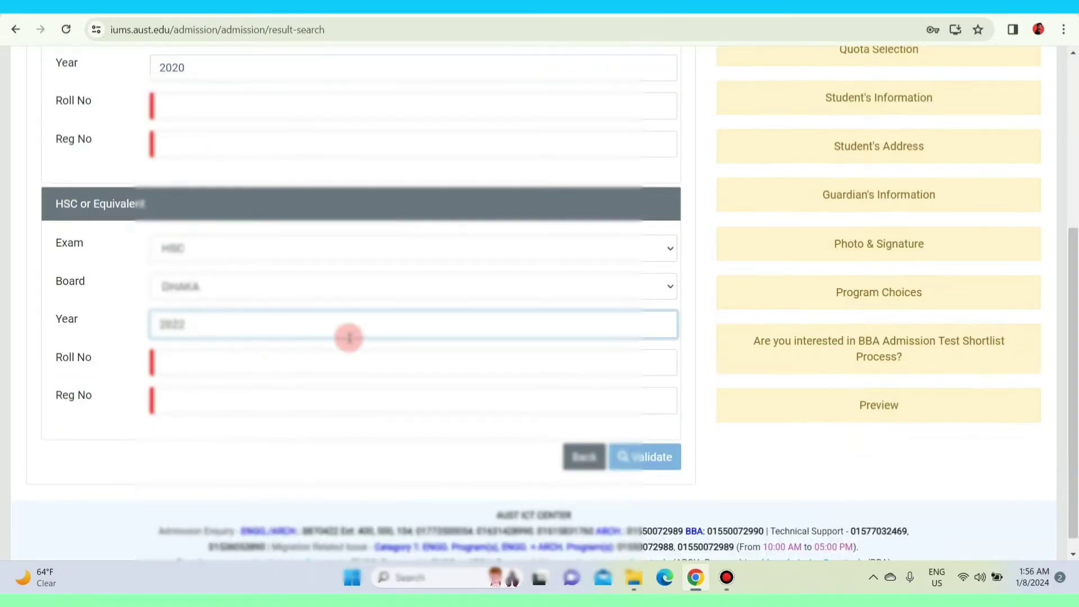
scroll(349, 338, up, 3)
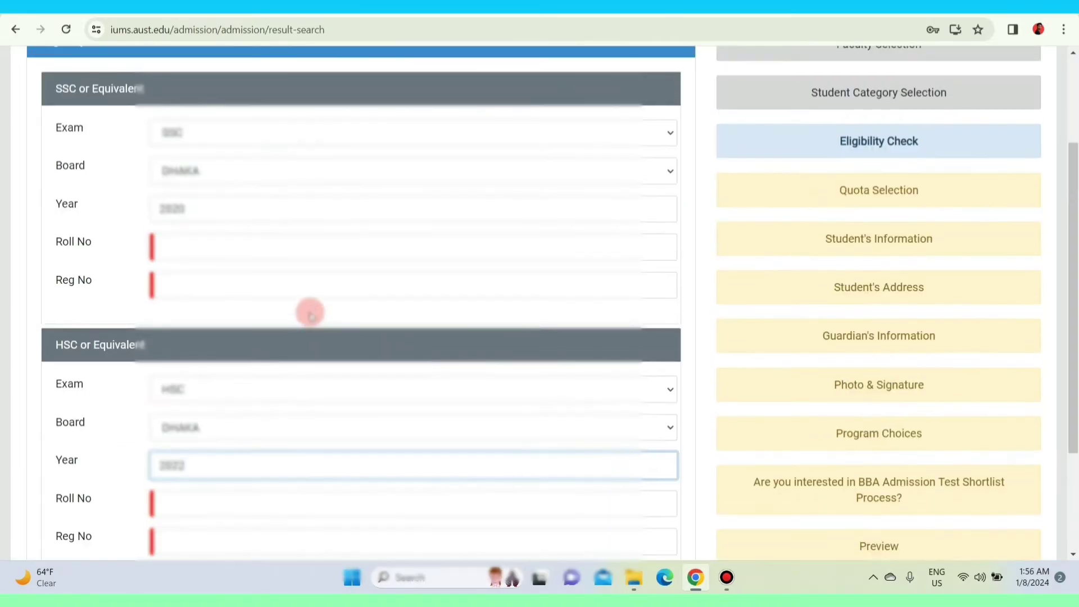
click(204, 243)
key(ctrl+v)
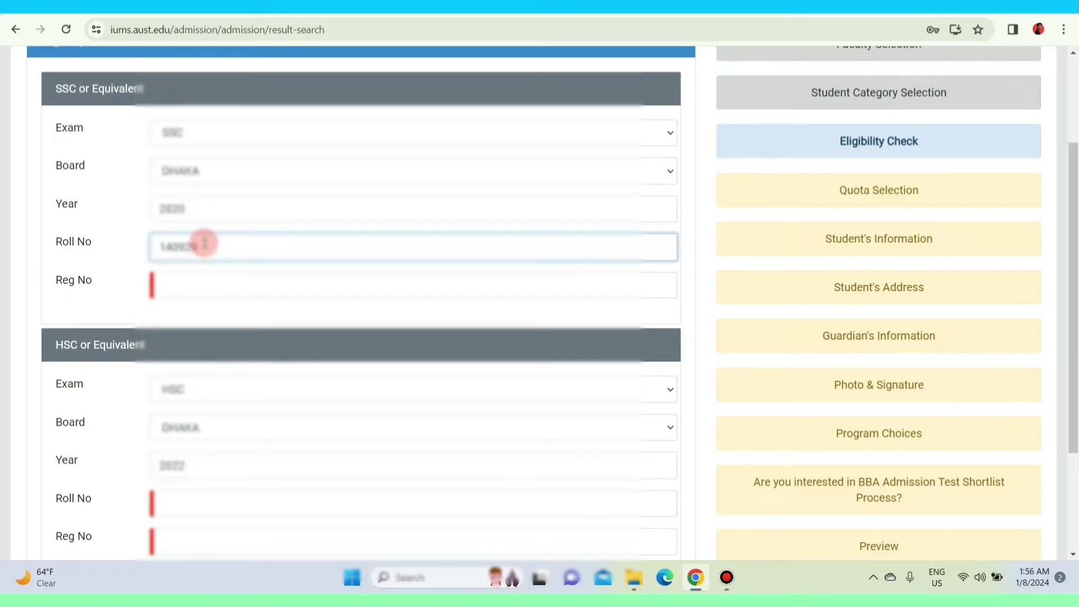
click(190, 290)
scroll(197, 326, down, 2)
click(200, 357)
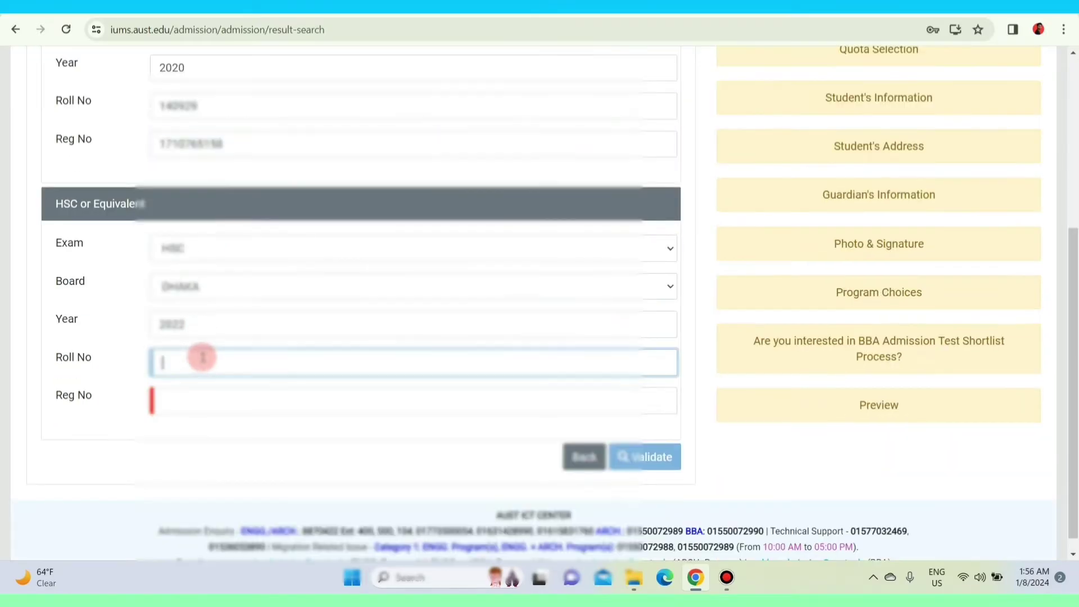
click(210, 426)
click(192, 361)
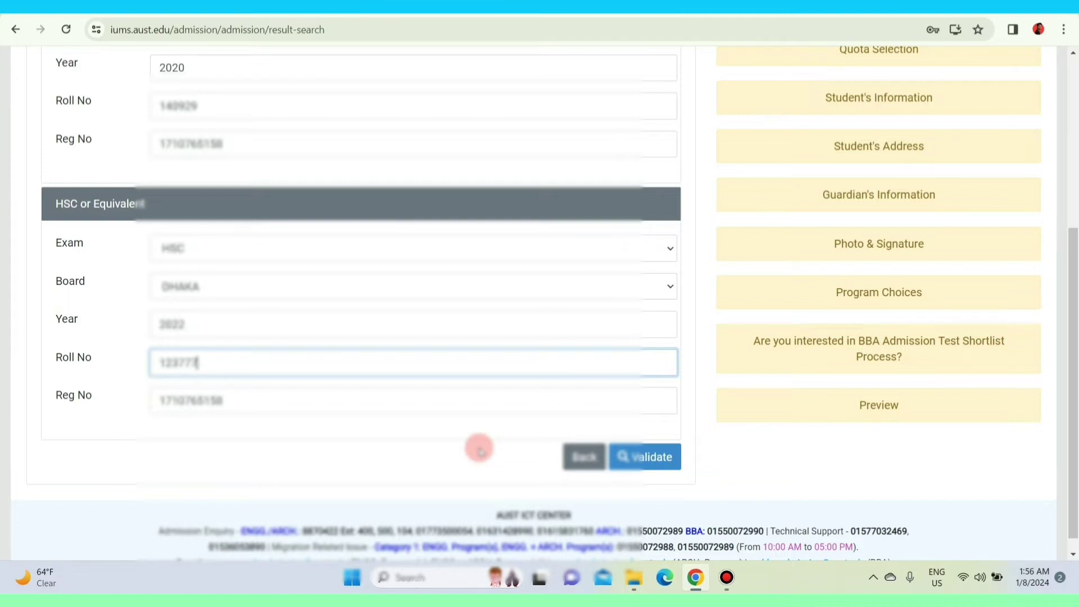
click(652, 470)
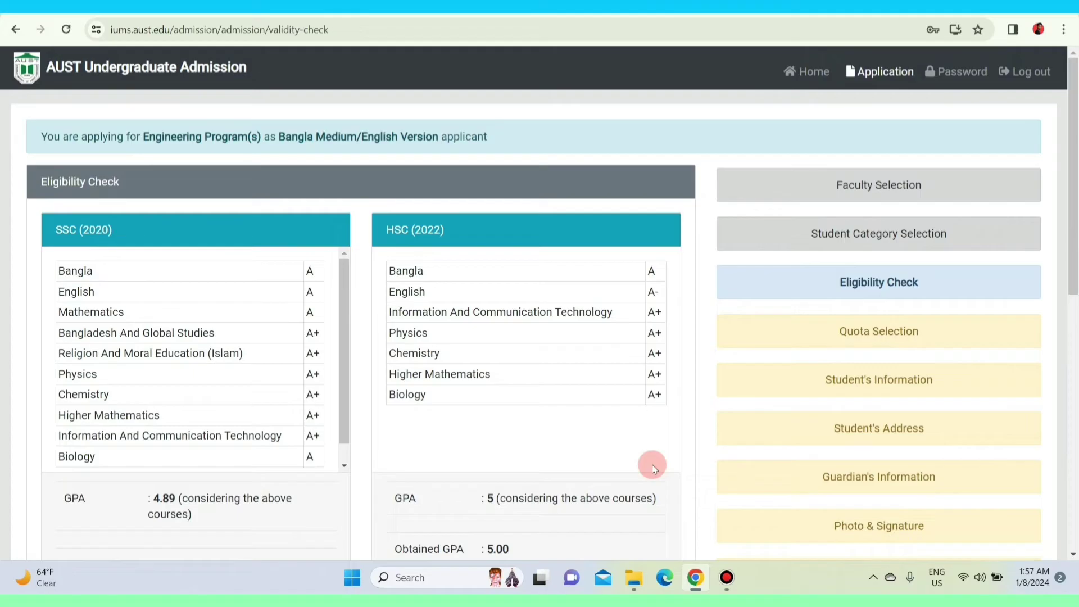
Accept the 'You are Eligible' result with Save & Next.
scroll(652, 464, down, 10)
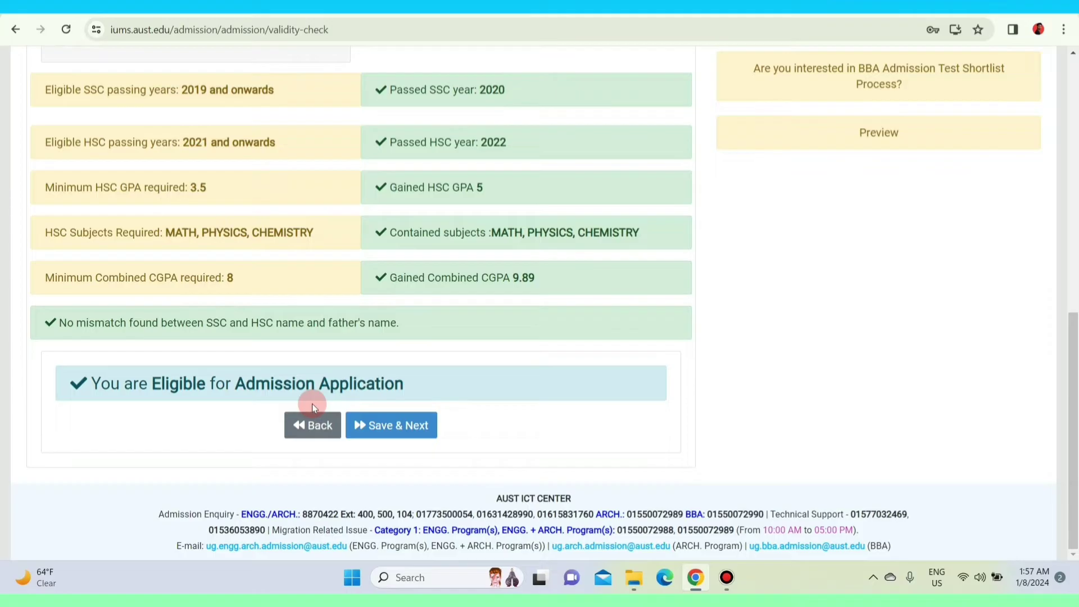
click(390, 430)
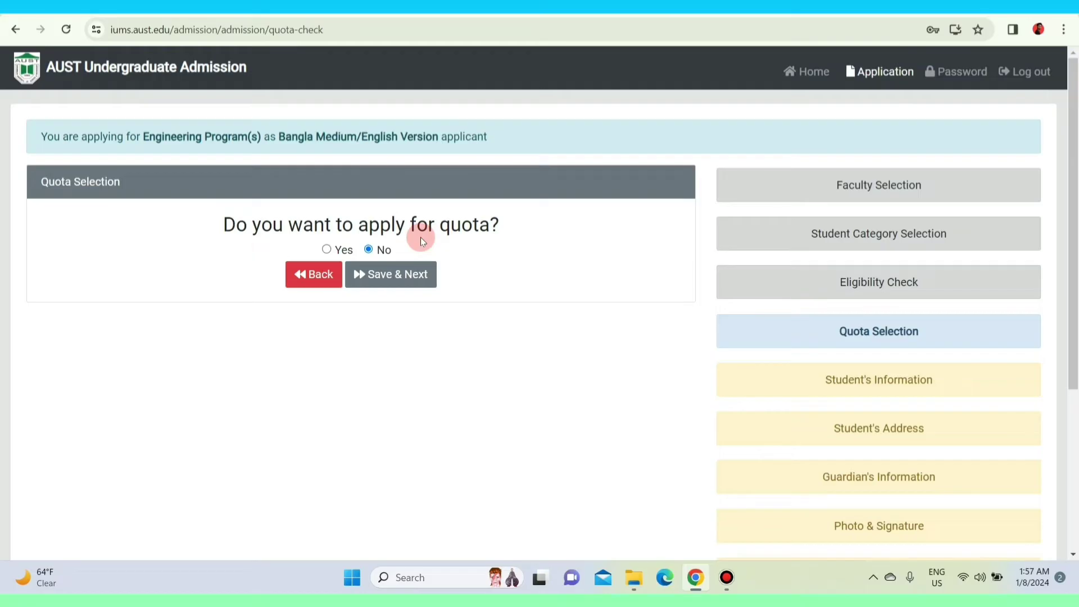
Set the quota application to No and save to continue.
click(326, 250)
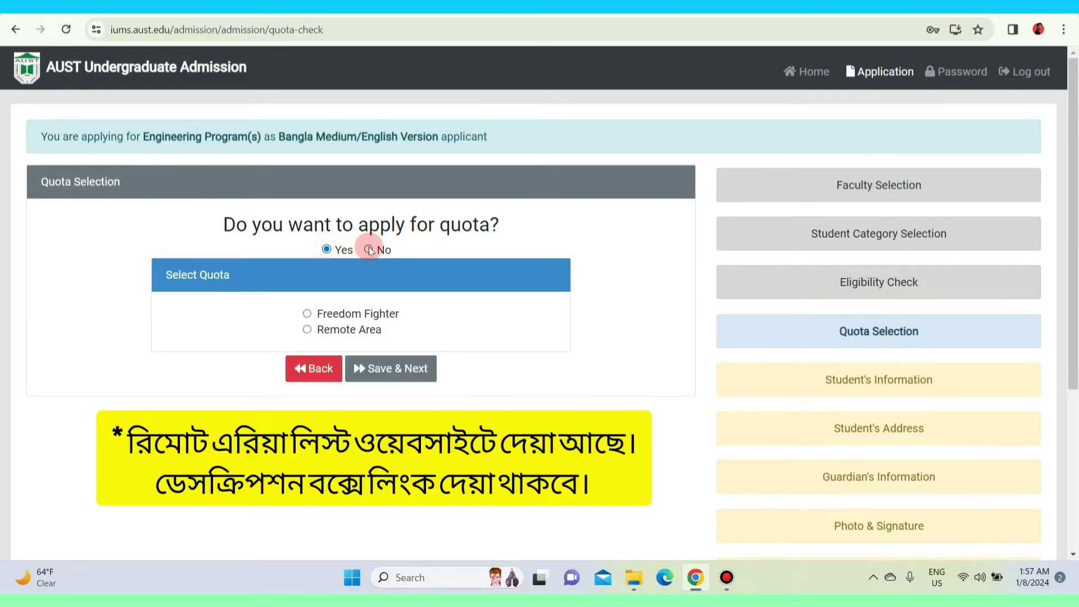
click(368, 250)
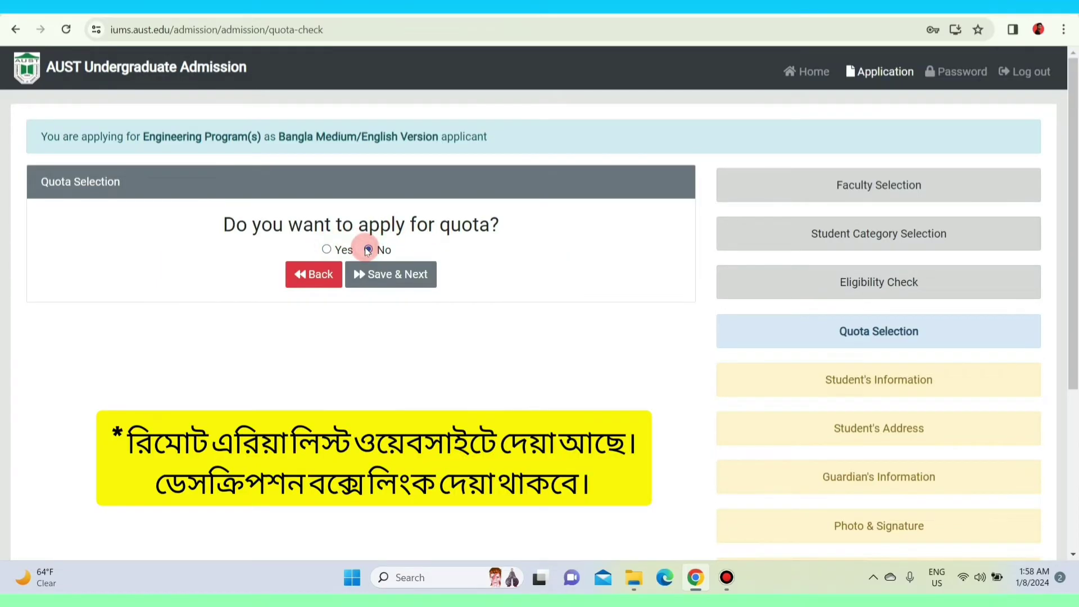
click(385, 278)
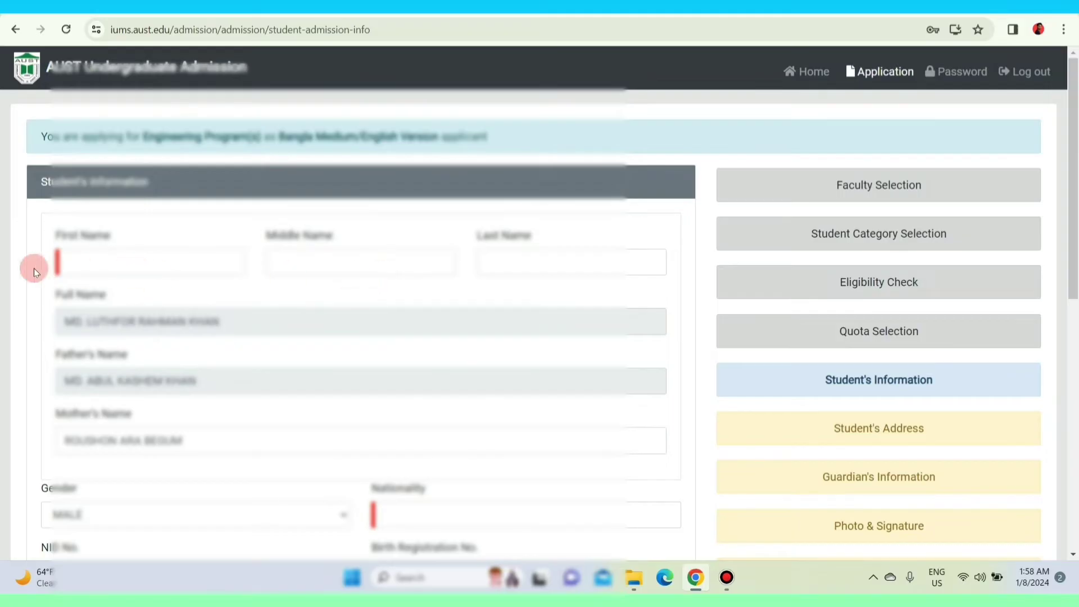
Fill First Name from the applicant's full name and move the surname into Last Name.
click(90, 262)
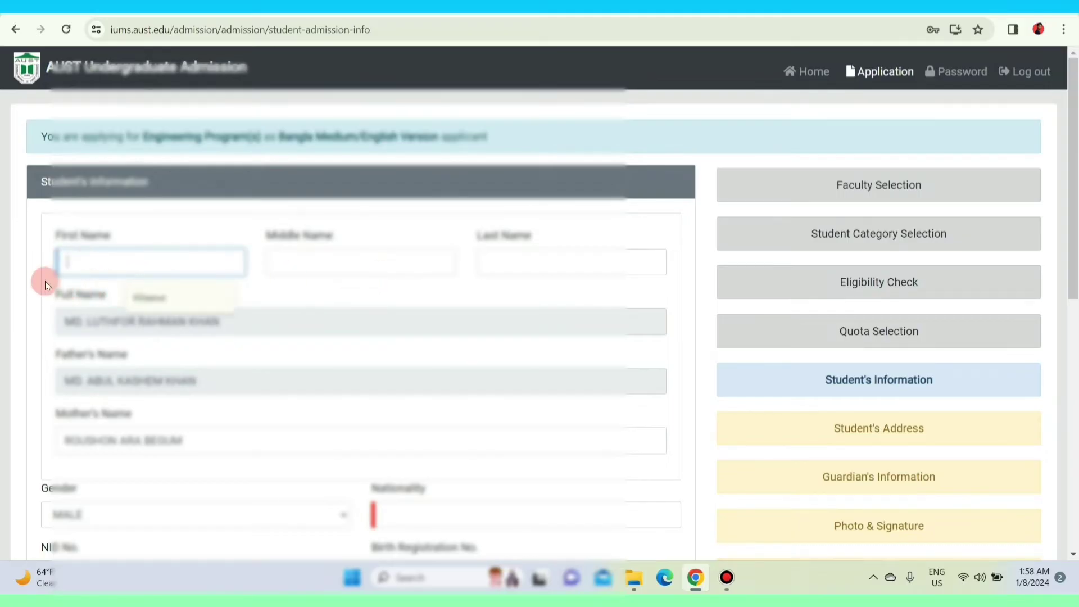
triple_click(60, 336)
key(ctrl+c)
click(118, 261)
key(ctrl+v)
drag(220, 261, 498, 259)
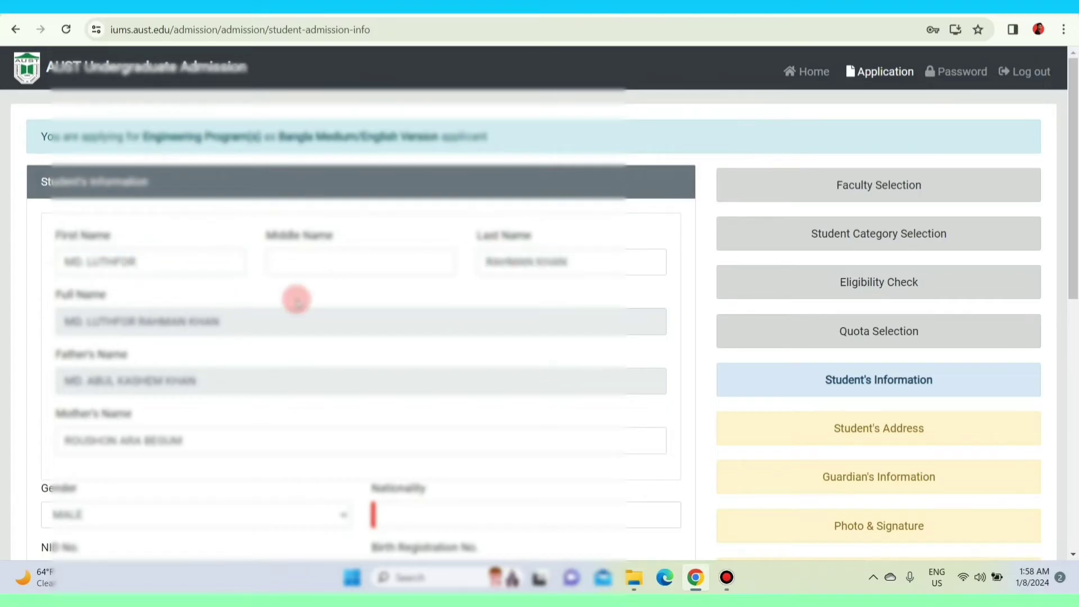
Set nationality BANGLADESHI, marital status UNMARRIED and religion ISLAM.
scroll(297, 300, down, 5)
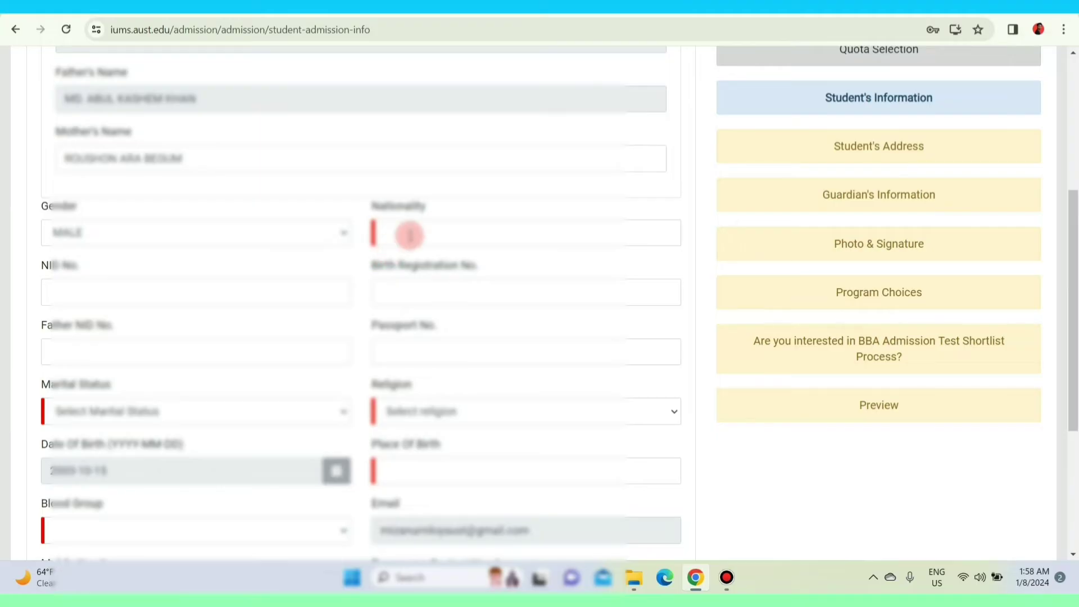
click(409, 235)
text(BANGLADESHI)
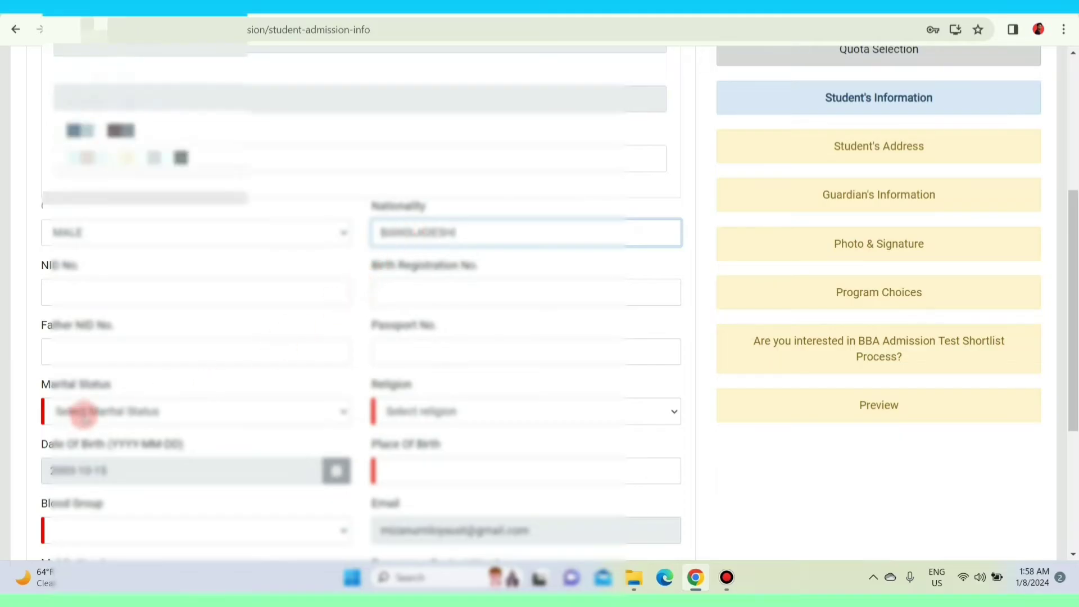
click(85, 410)
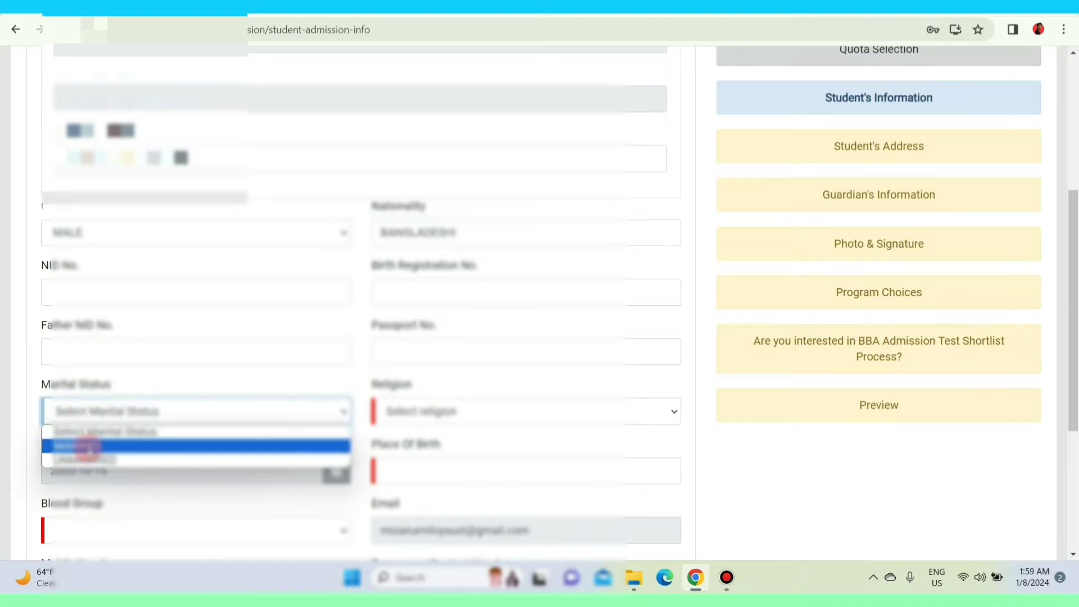
click(90, 458)
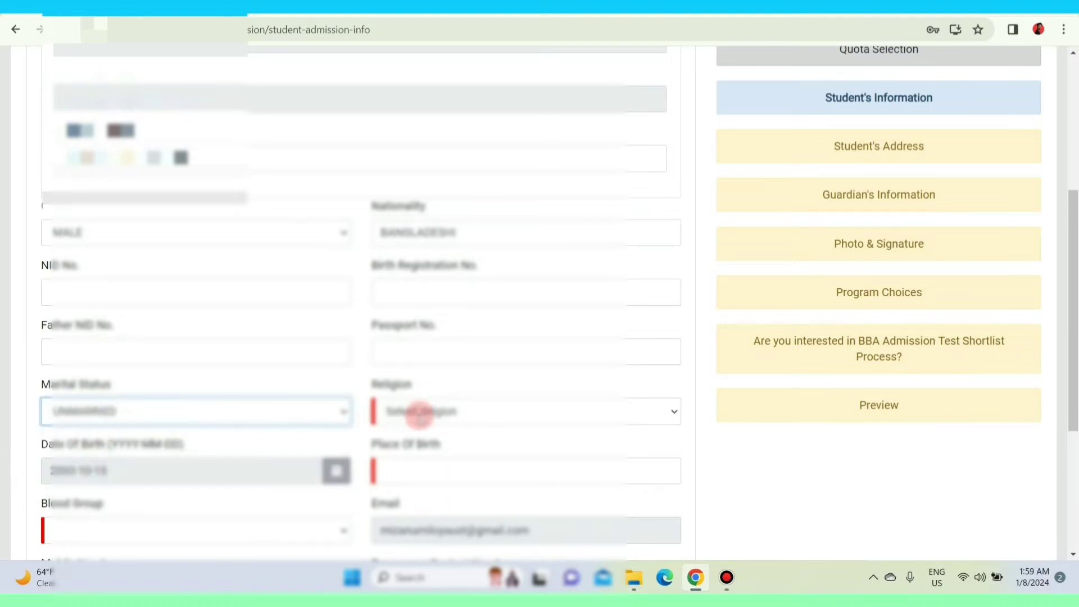
click(408, 412)
click(426, 444)
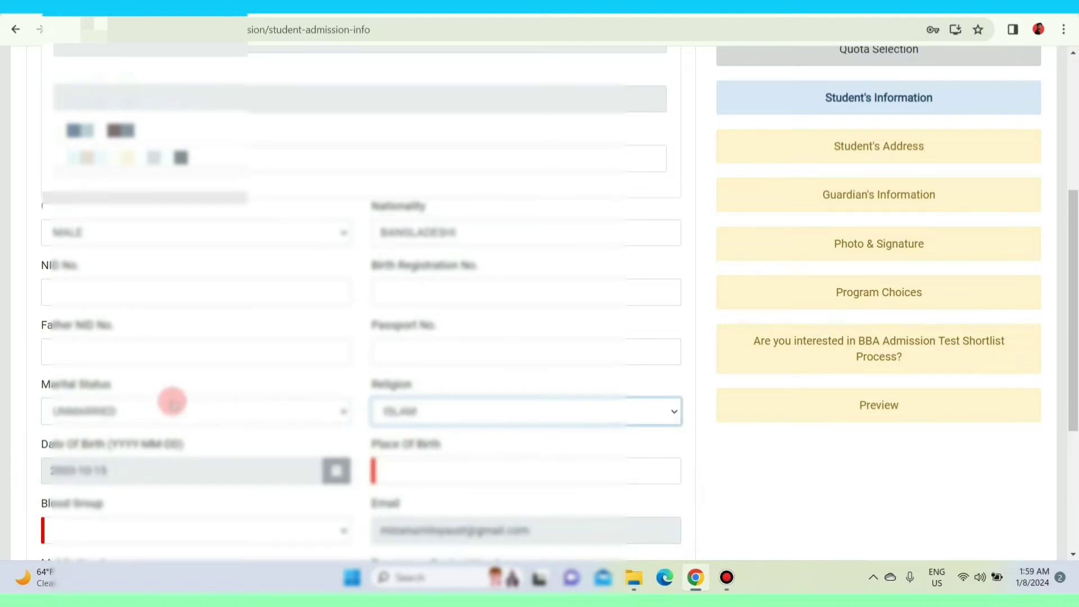
Enter place of birth Dhaka, blood group A+ and the mobile number, then save.
scroll(171, 396, down, 3)
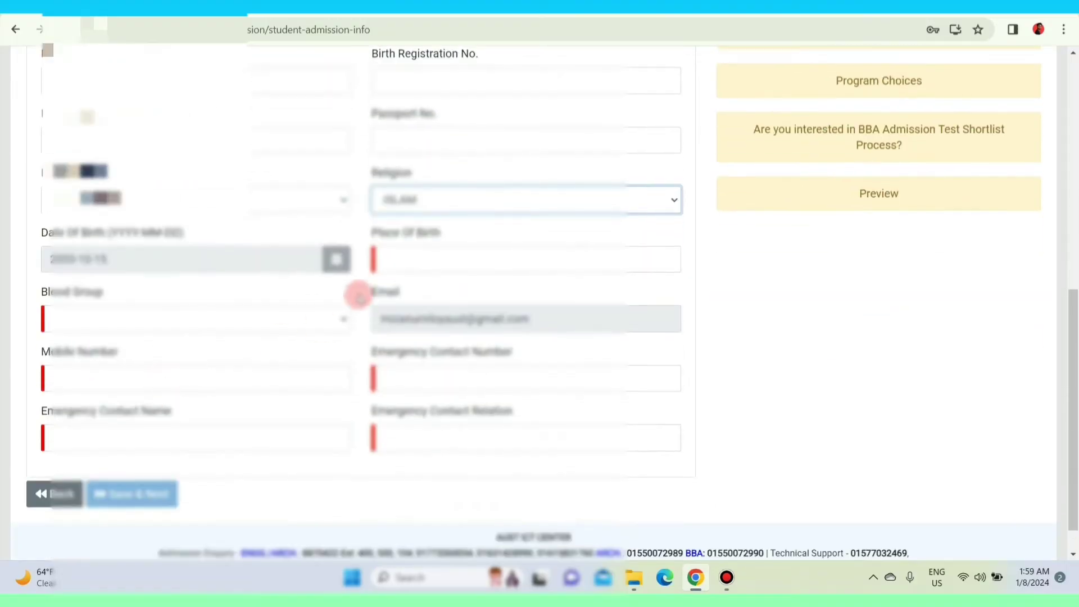
click(384, 259)
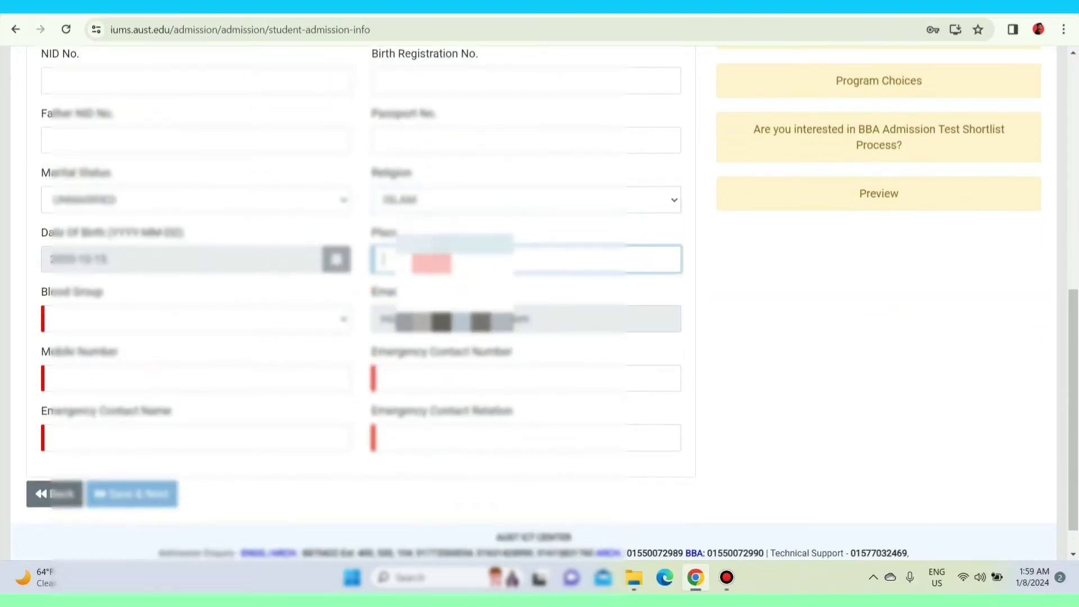
text(Dhaka)
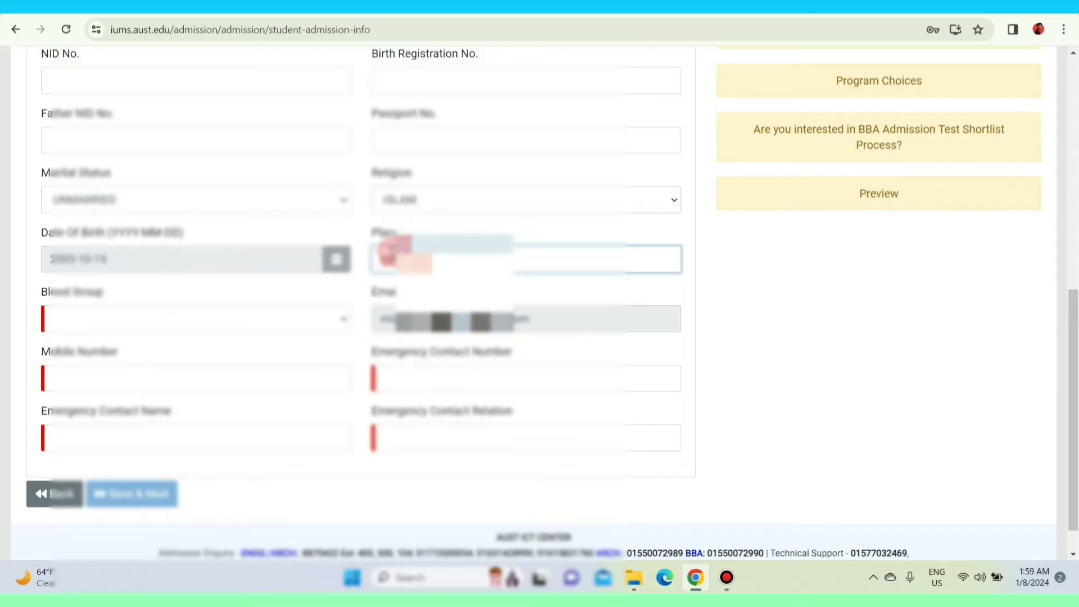
click(720, 249)
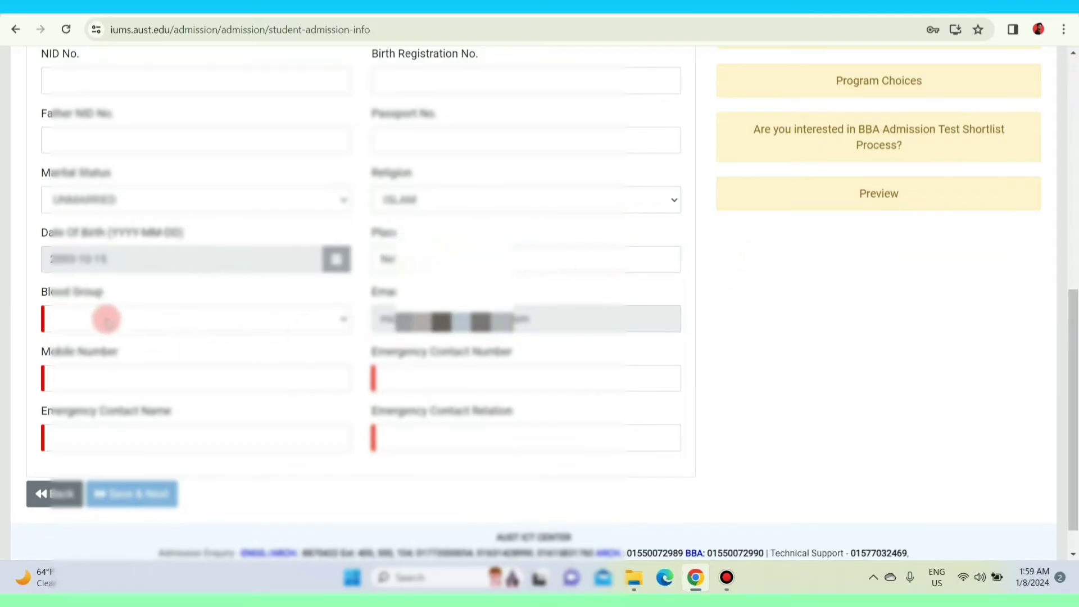
click(107, 320)
click(112, 337)
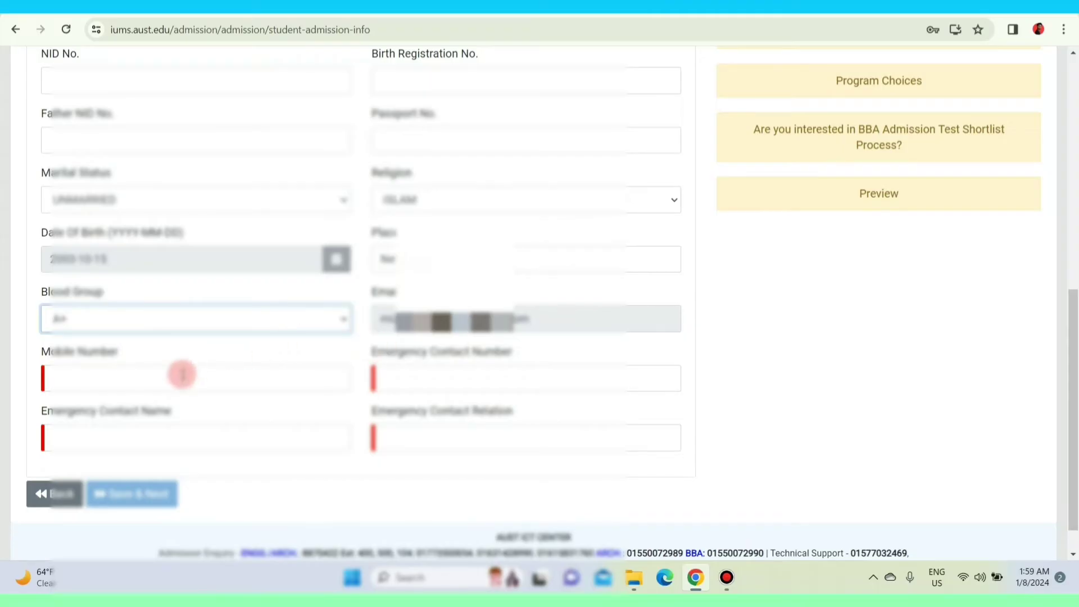
click(181, 374)
key(ctrl+v)
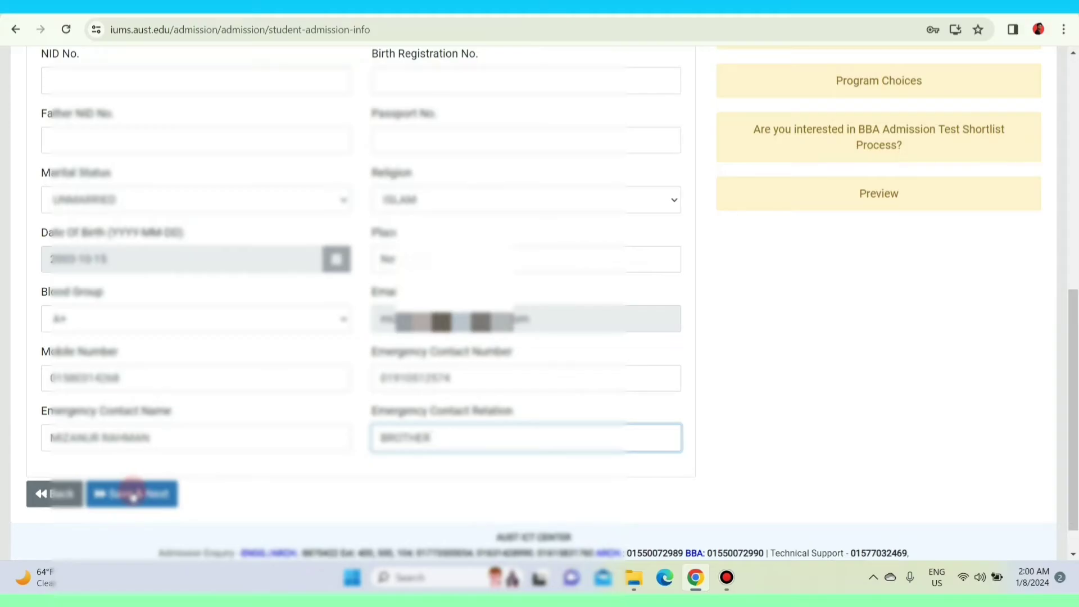
click(133, 494)
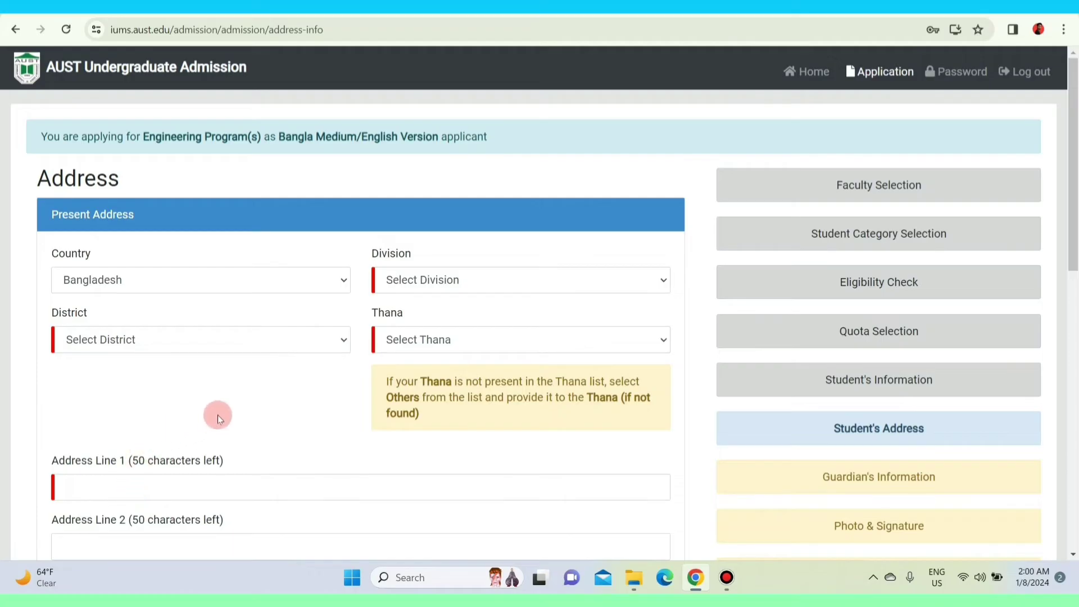
Set the present address to Mymensingh, Netrokona, Barhatta and enter the applicant's village address as Address Line 1.
click(421, 281)
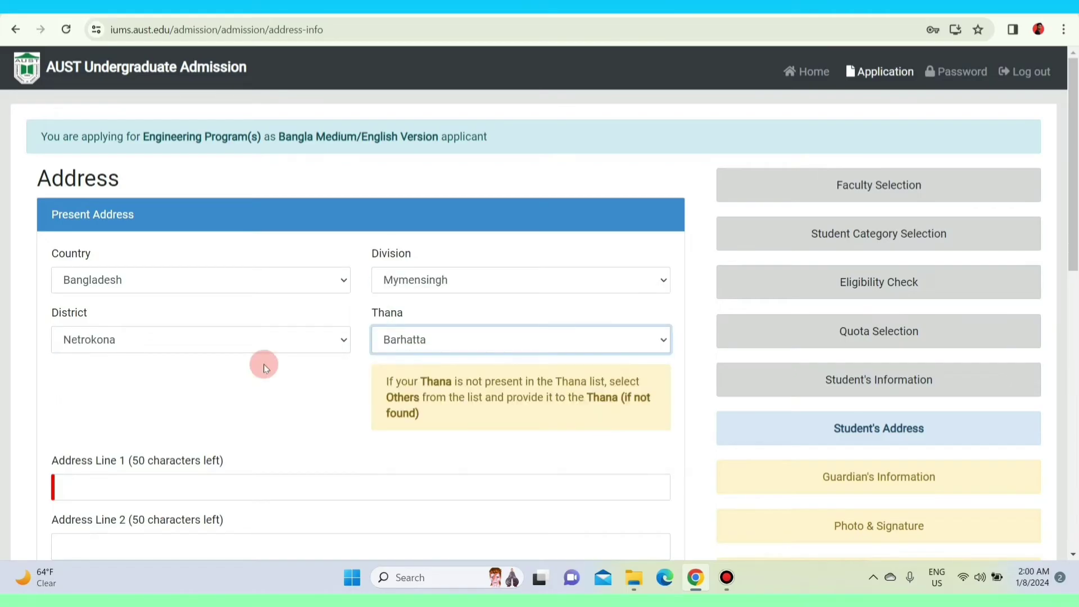
scroll(264, 364, down, 3)
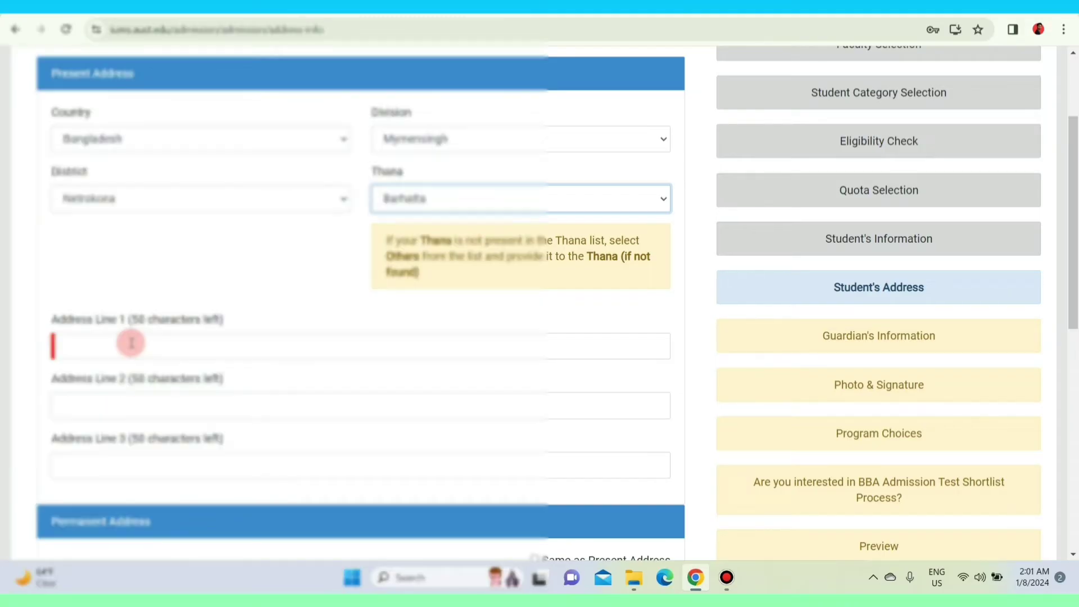
click(131, 343)
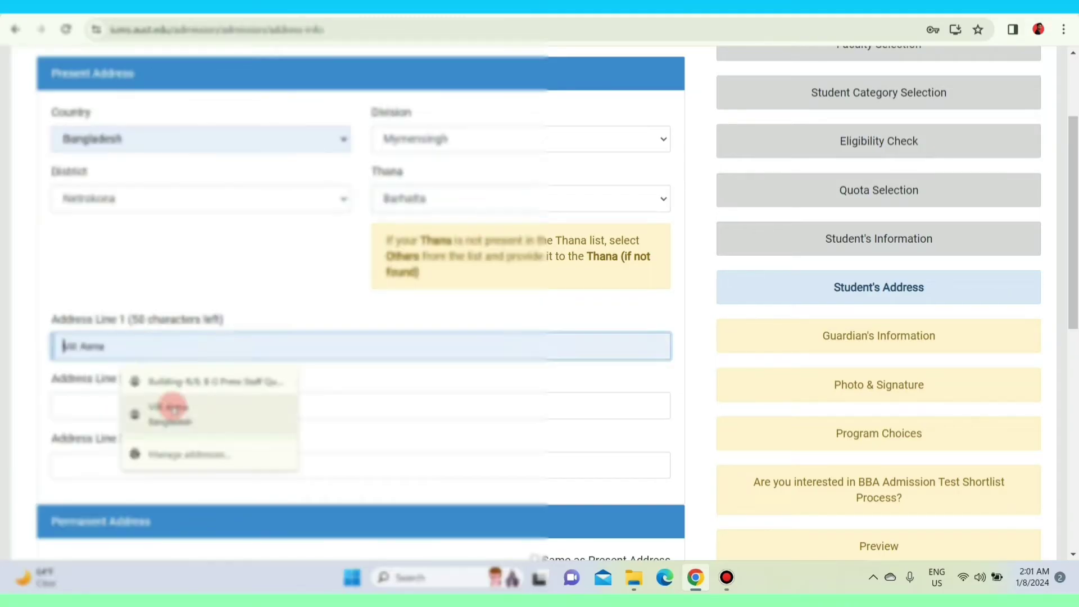
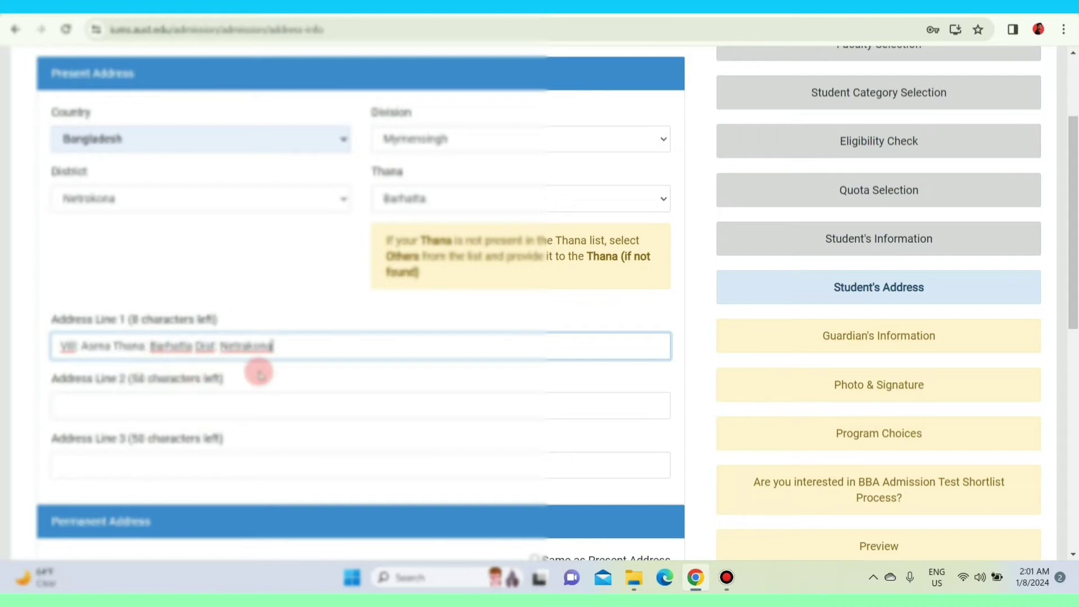
scroll(258, 368, down, 8)
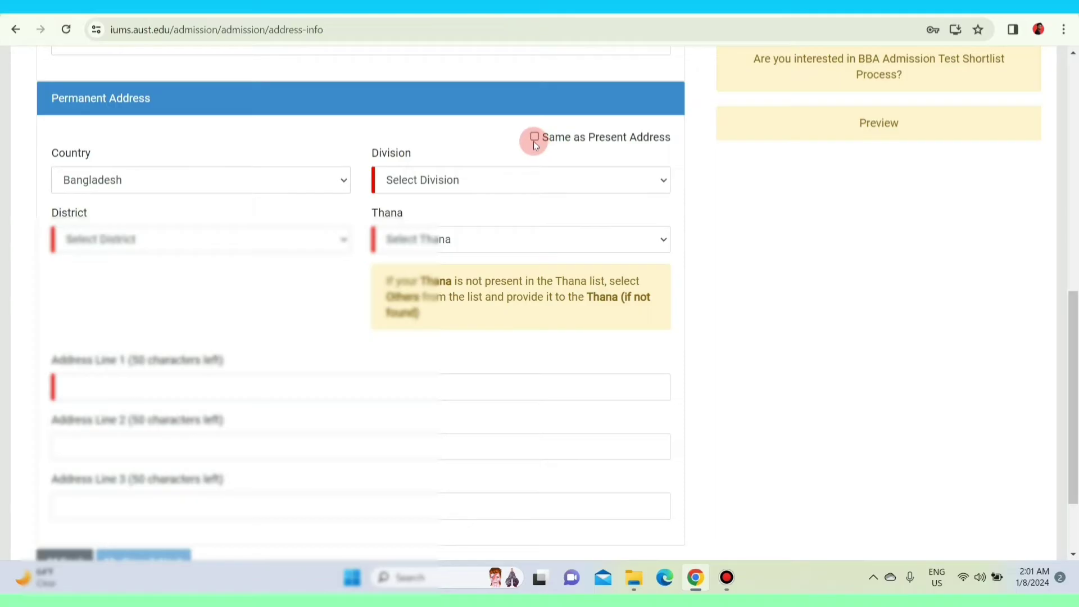
Tick 'Same as Present Address' for the permanent address and save to reach the guardian form.
click(534, 139)
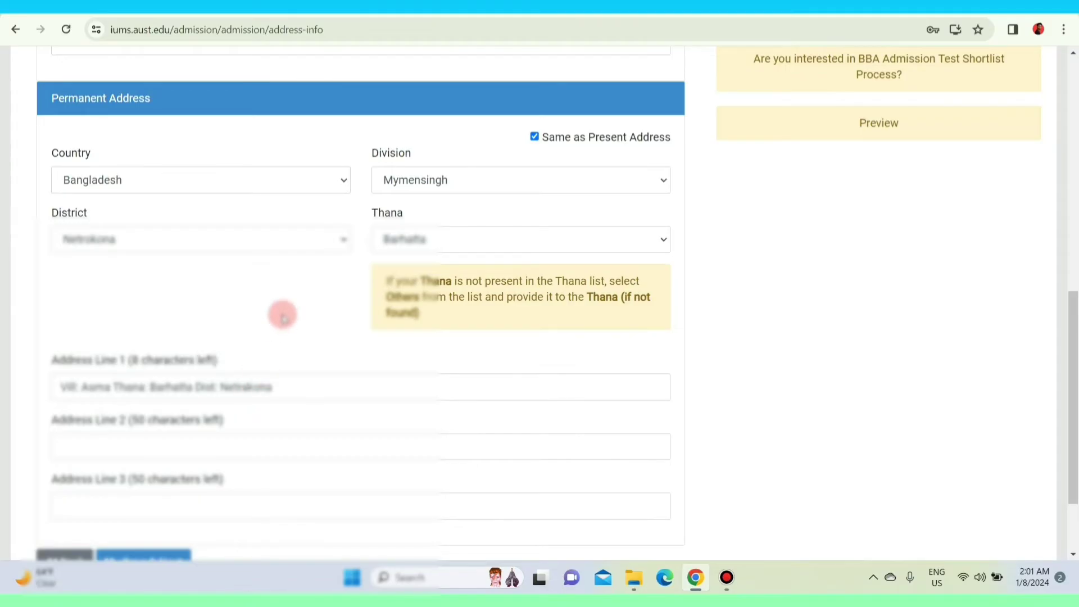
scroll(283, 316, down, 2)
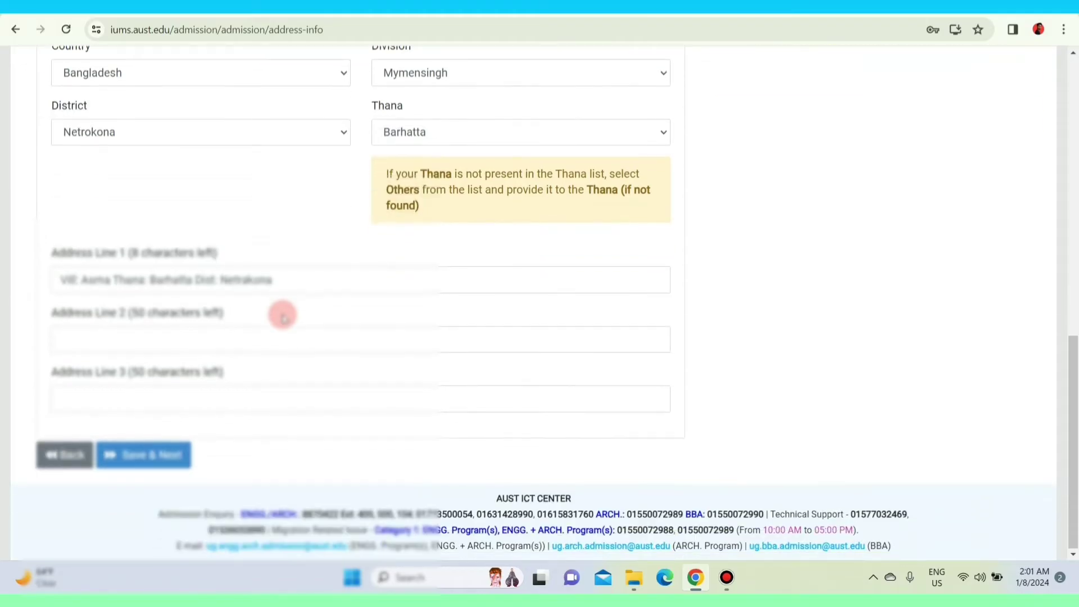
click(177, 462)
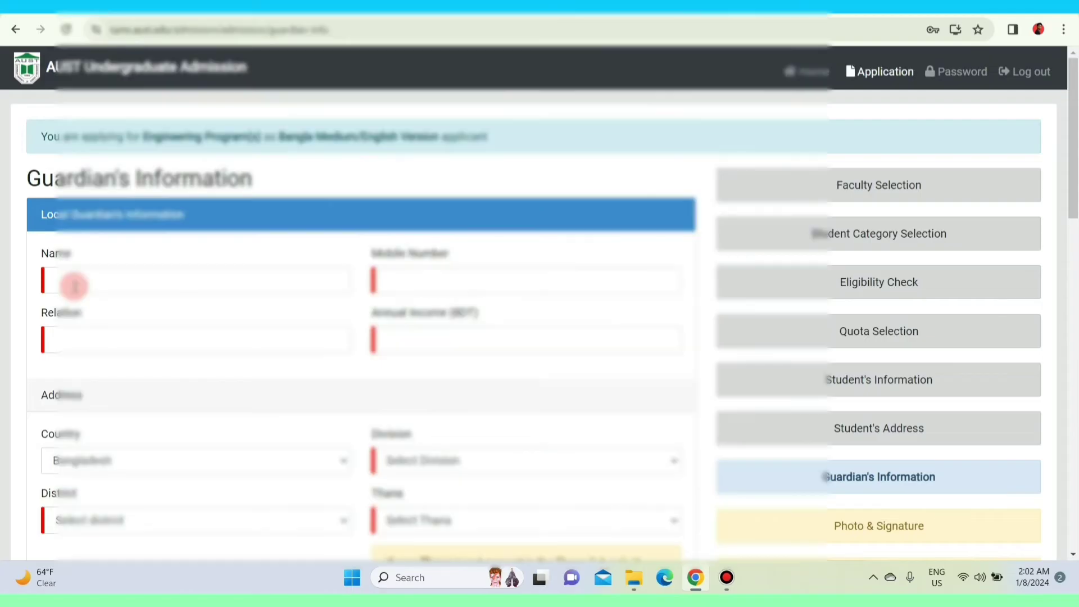
Enter the local guardian's name and mobile number, relation Brother and annual income 250000.
click(74, 286)
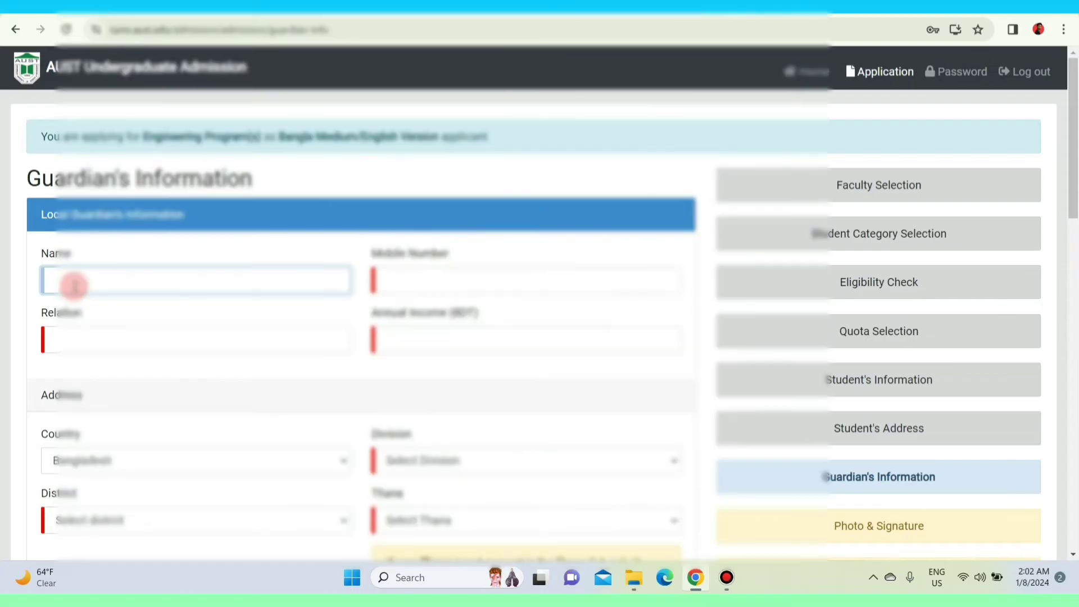
click(393, 288)
click(121, 339)
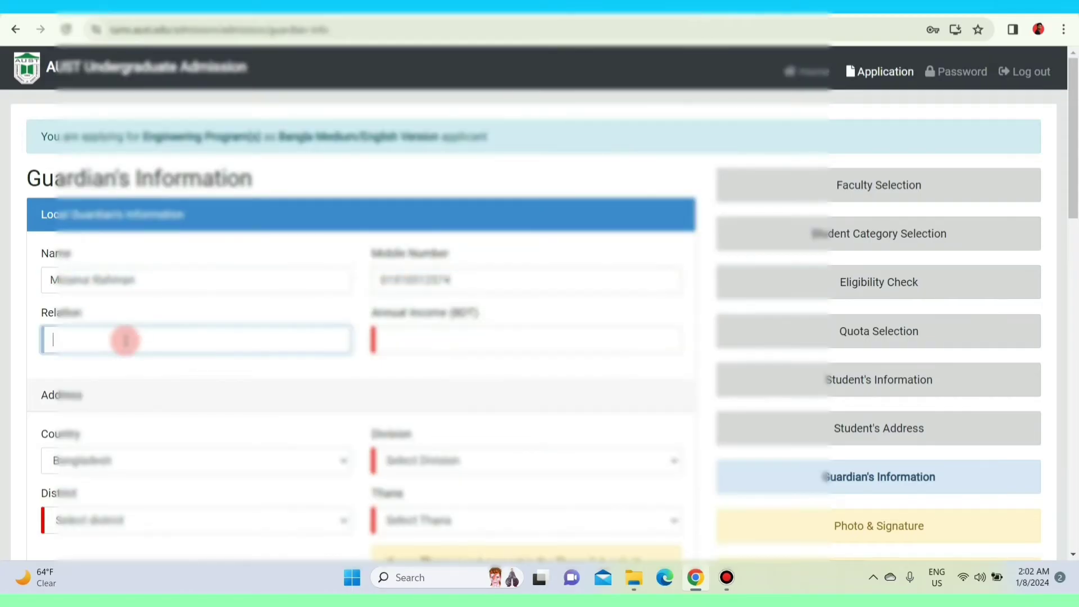
text(Brother)
click(412, 339)
text(250000)
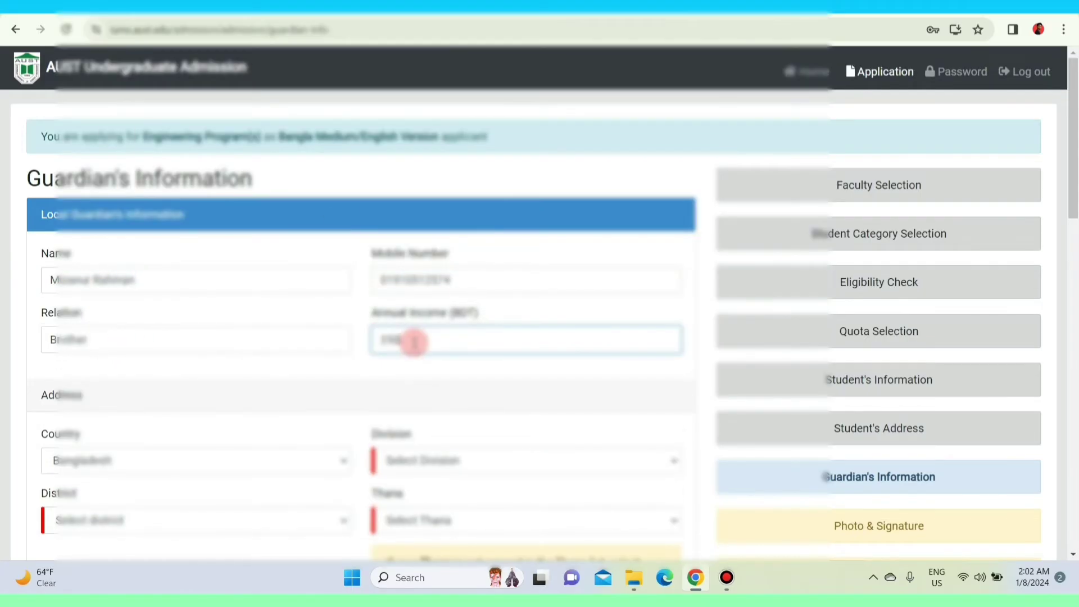
Set the guardian's address to Mymensingh, Netrokona, Barhatta and fill Address Line 1 from the saved address.
scroll(156, 385, down, 3)
click(414, 319)
click(414, 369)
click(191, 379)
click(100, 443)
click(386, 379)
click(438, 255)
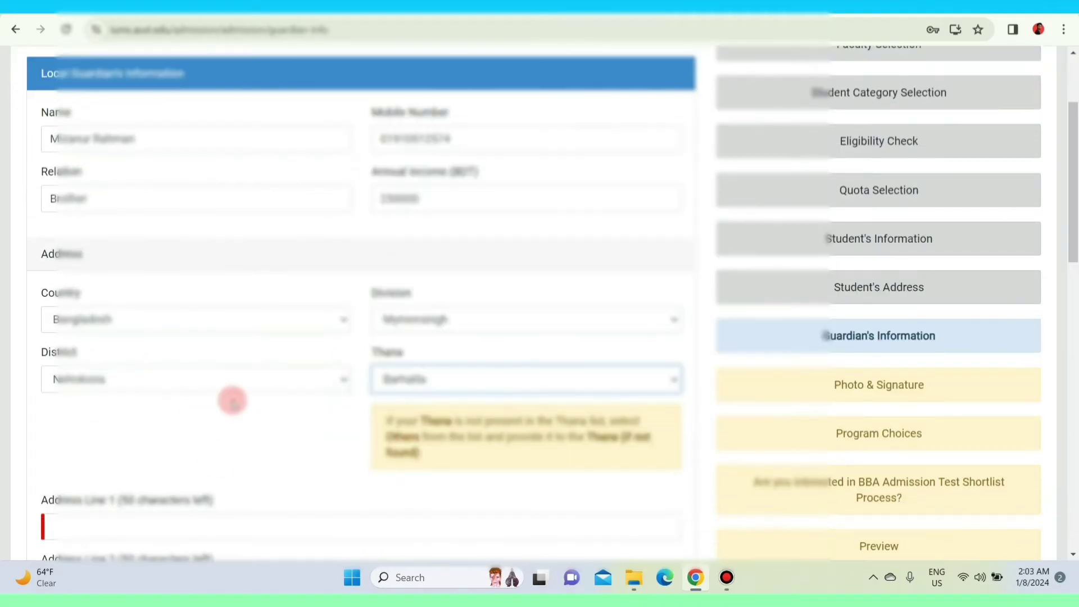
scroll(231, 400, down, 2)
click(152, 385)
click(150, 448)
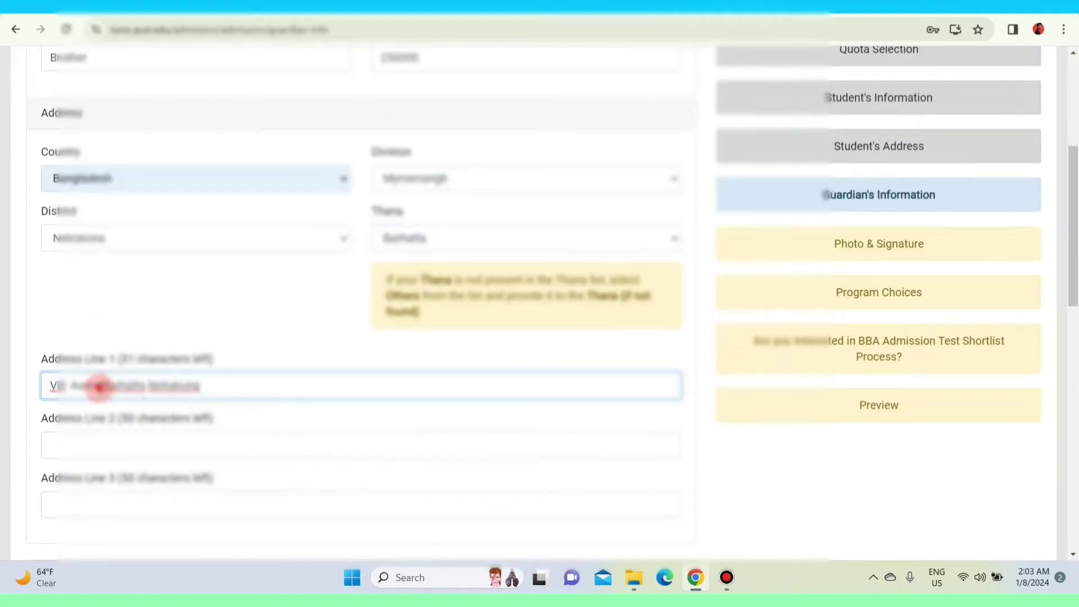
click(831, 464)
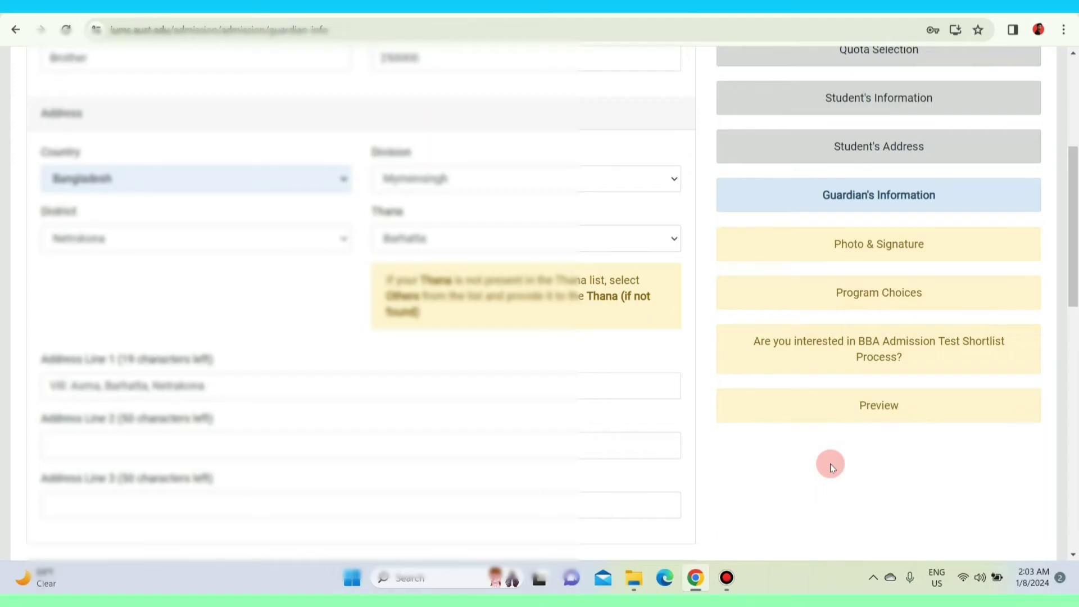
scroll(272, 356, down, 5)
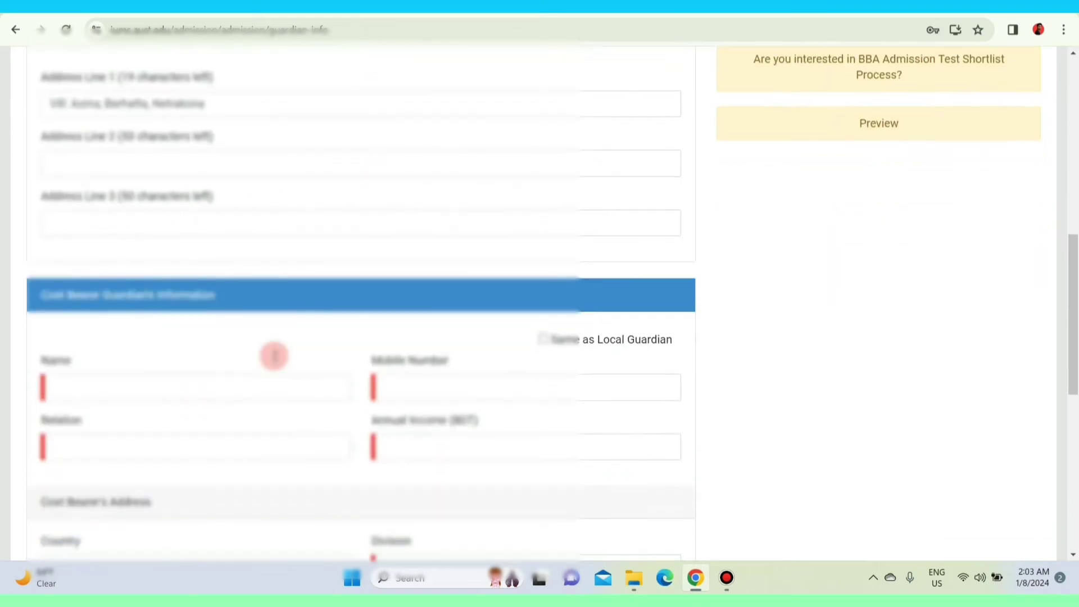
Tick 'Same as Local Guardian' for the cost bearer and save the guardian details.
scroll(273, 356, down, 1)
scroll(273, 356, down, 1)
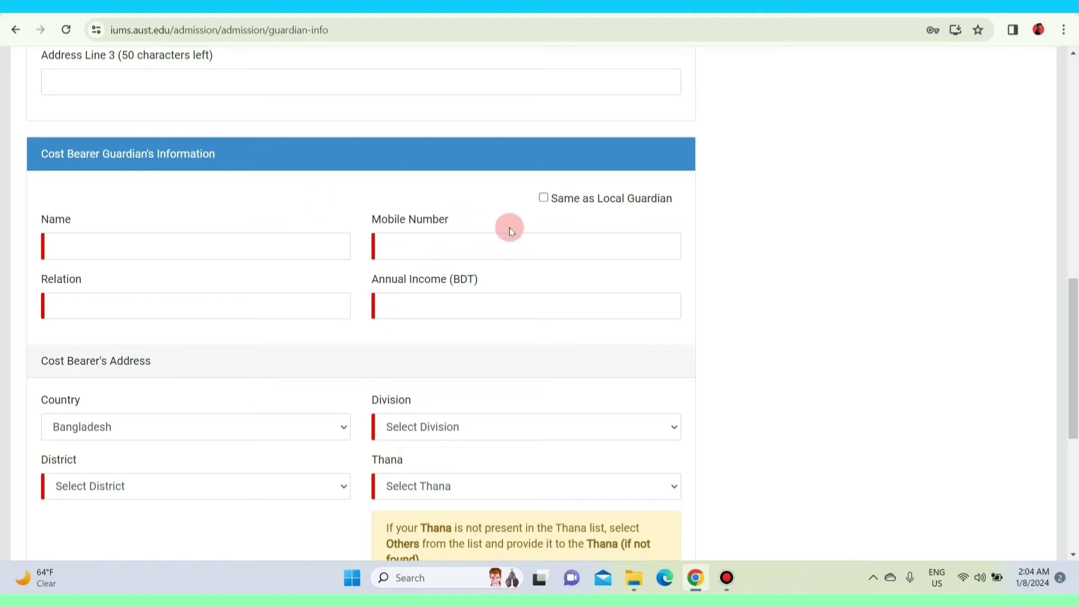
click(544, 198)
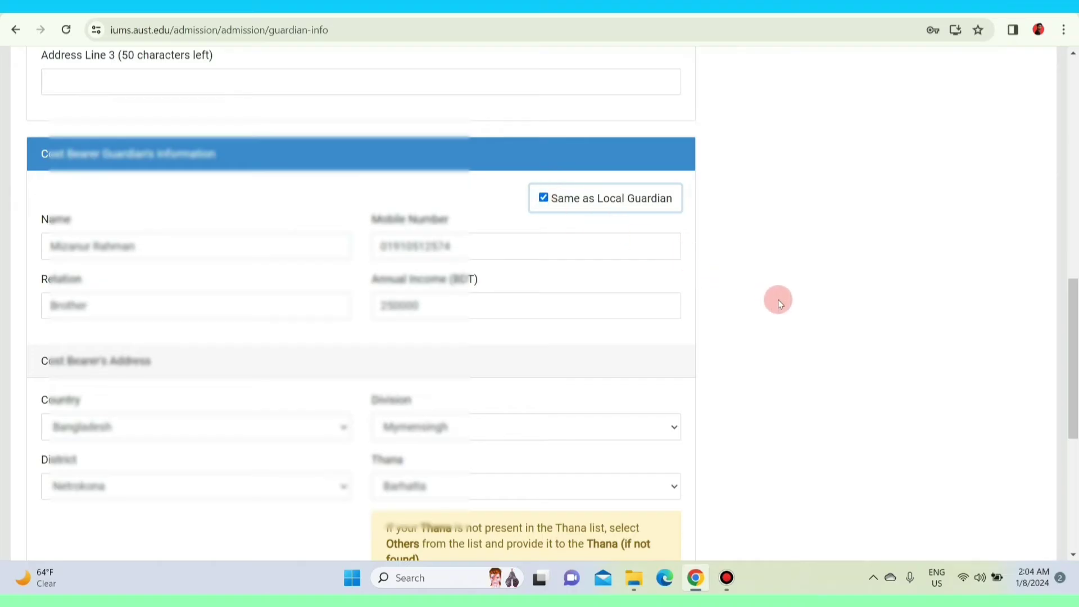
scroll(778, 299, down, 6)
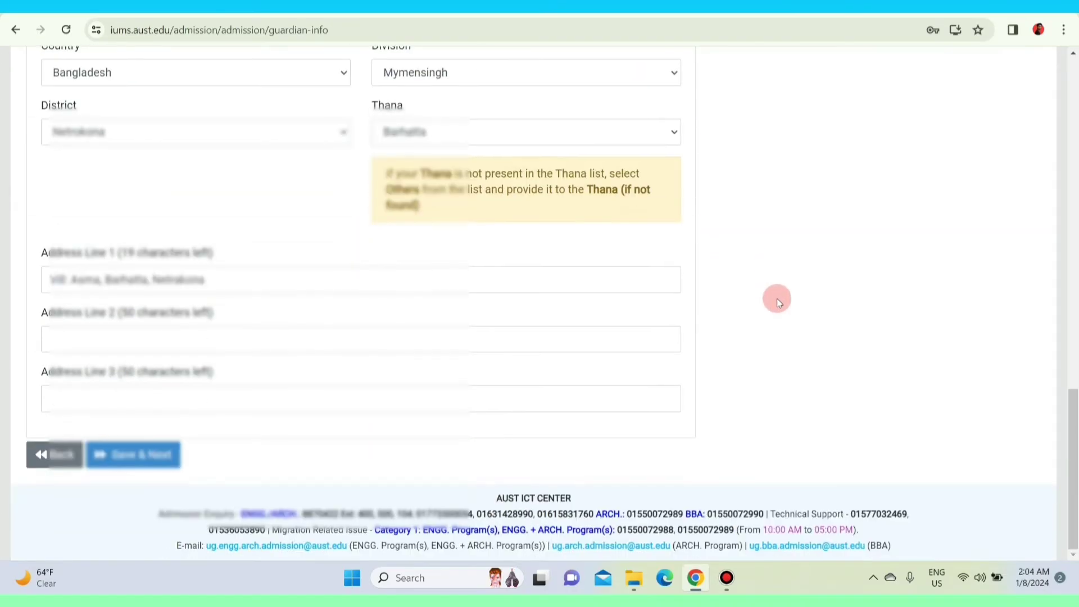
click(136, 456)
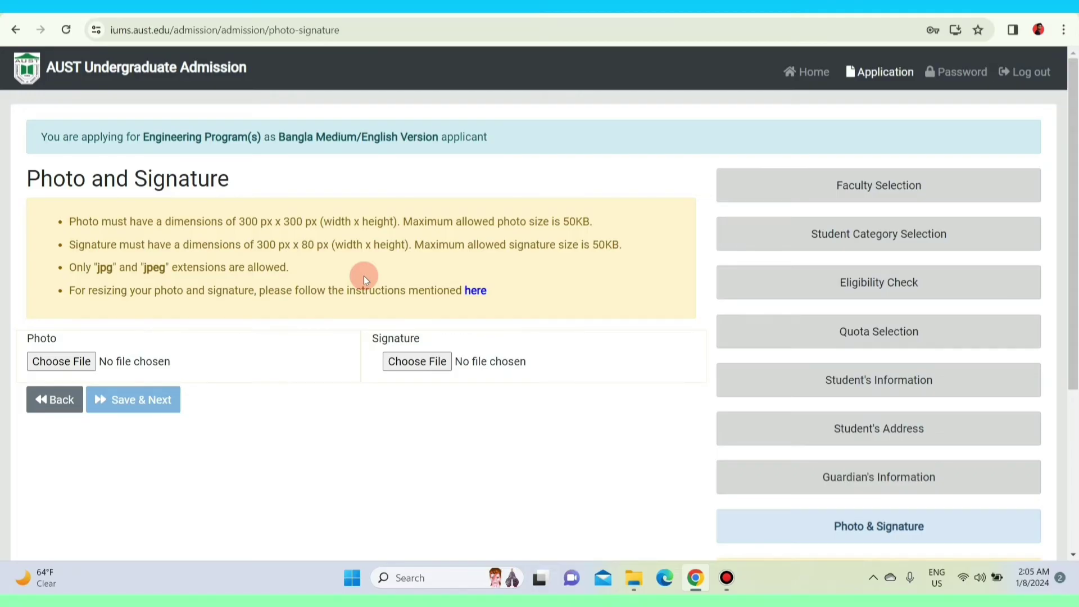
Attach the applicant's photo and signature image files, then save and continue.
click(61, 361)
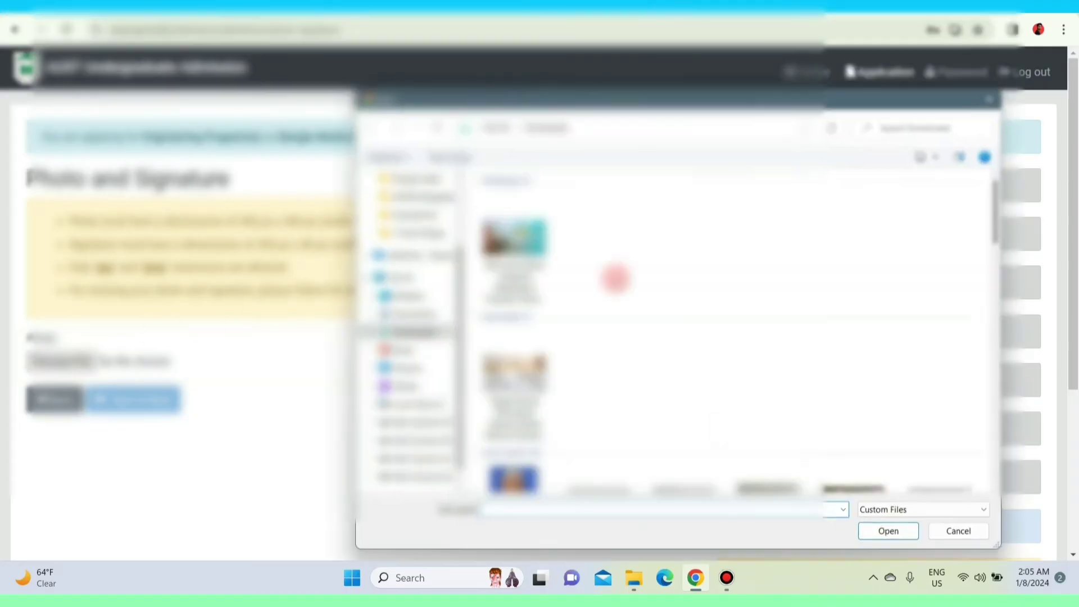
double_click(809, 214)
click(422, 360)
double_click(662, 214)
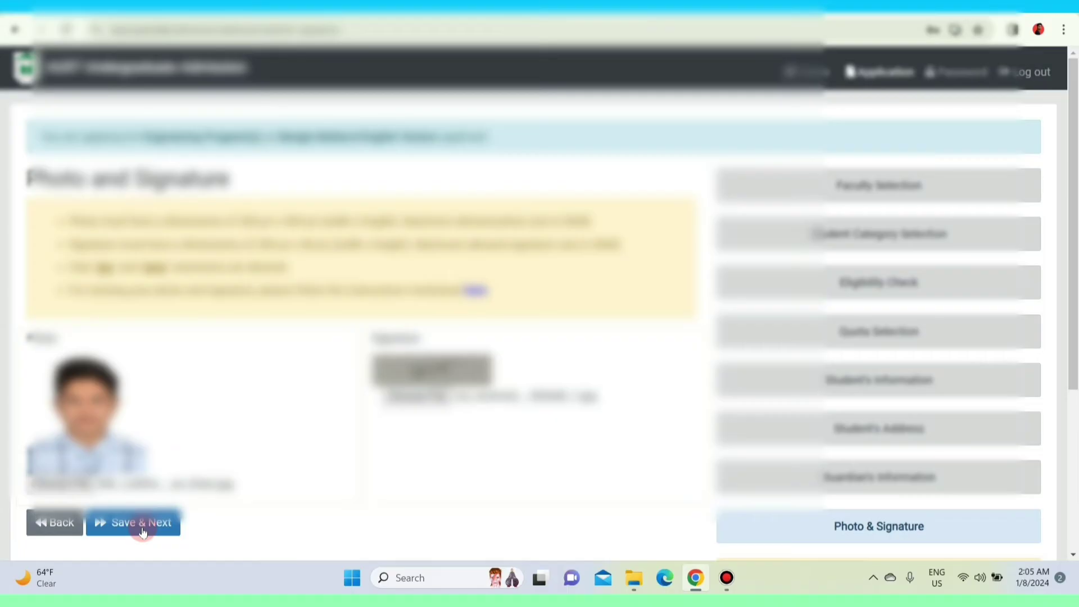
click(143, 532)
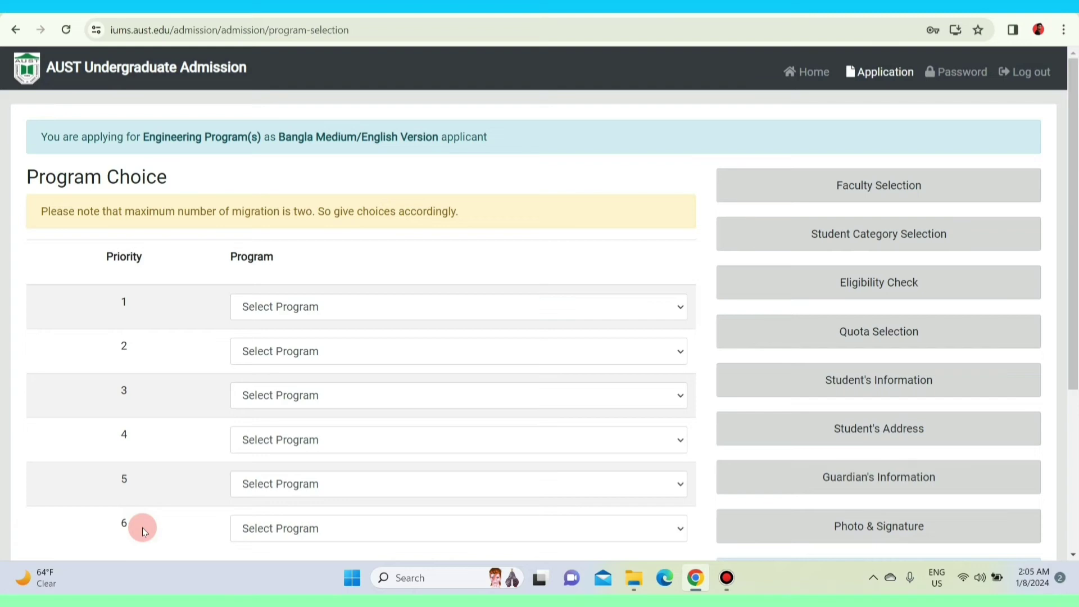
Set program priorities 1–3 to CSE, EEE and CE.
scroll(342, 284, down, 1)
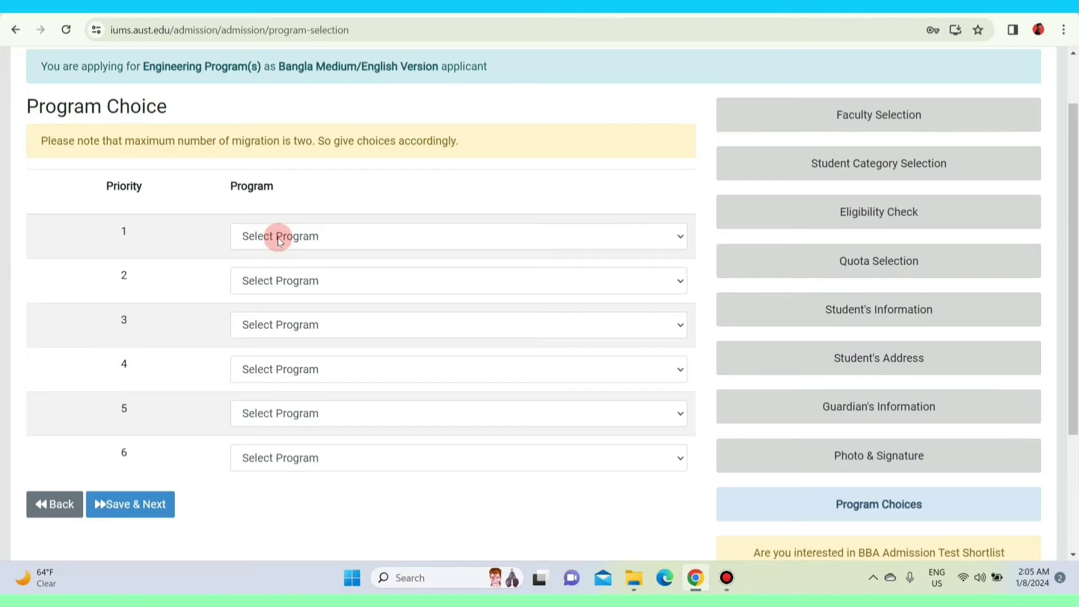
click(316, 238)
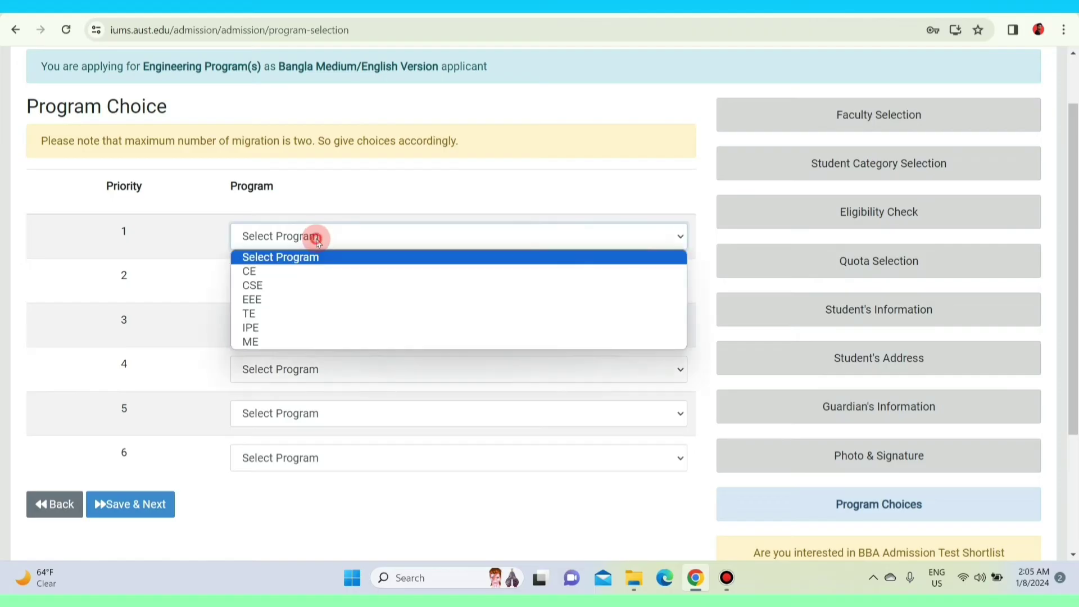
click(281, 281)
click(302, 280)
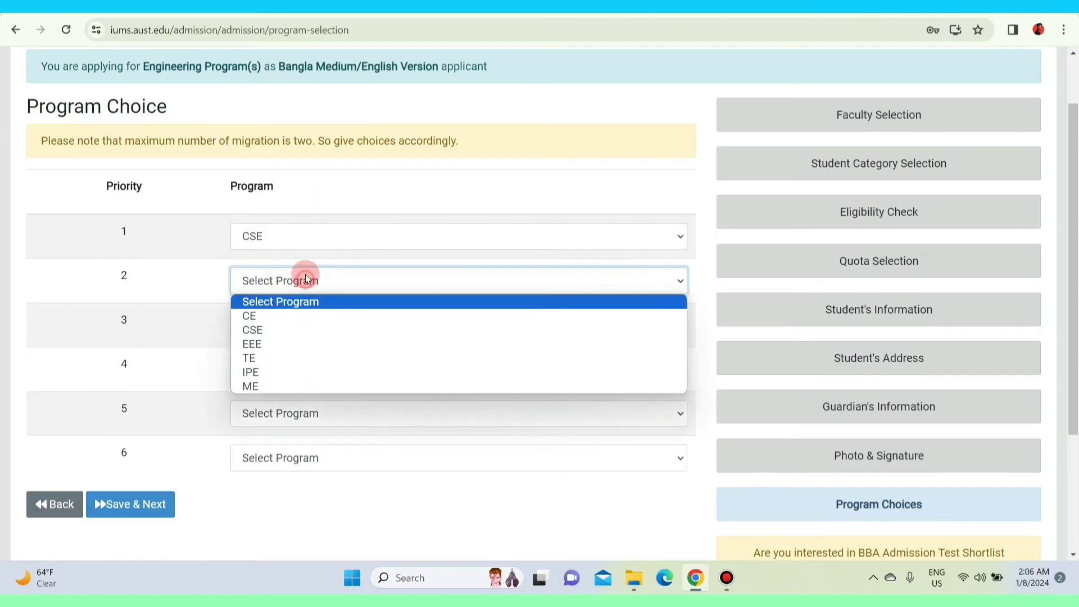
click(288, 345)
click(296, 323)
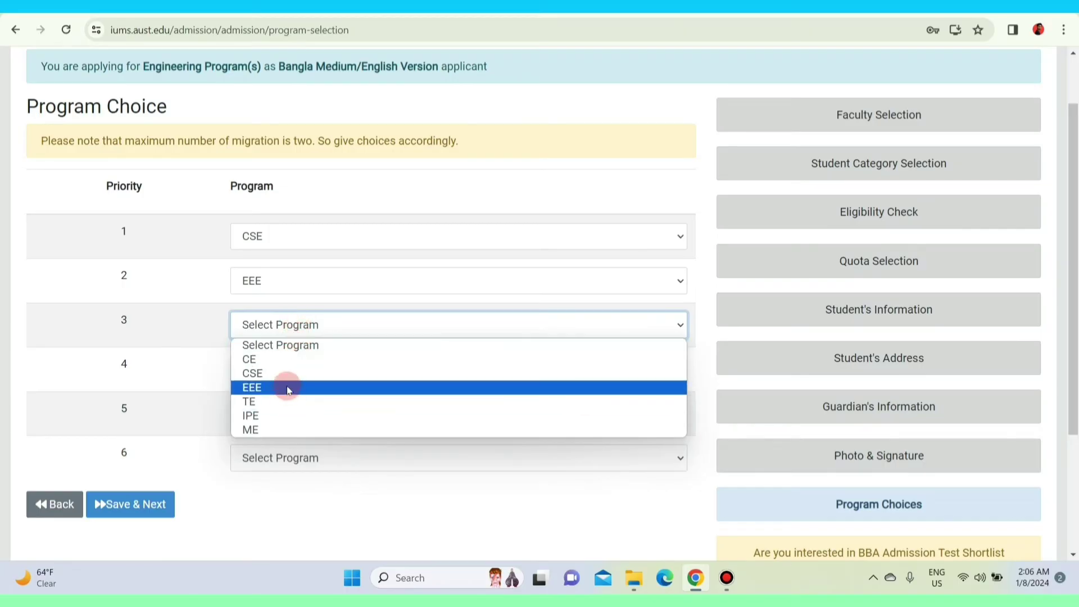
click(285, 361)
Set priorities 4–6 to TE, IPE and ME, then save the program choices.
click(289, 371)
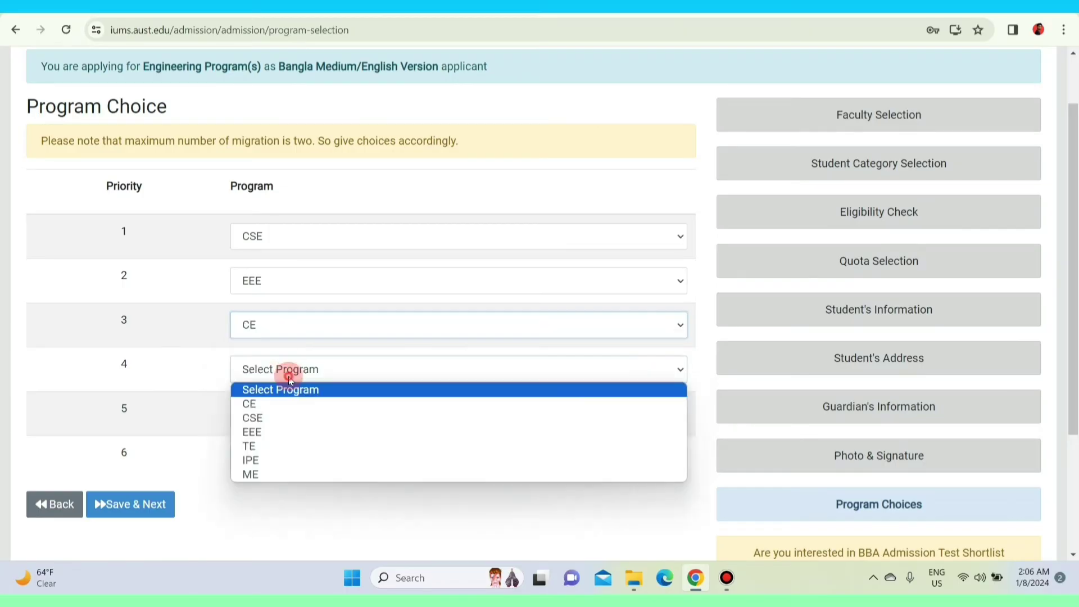
click(269, 445)
click(286, 409)
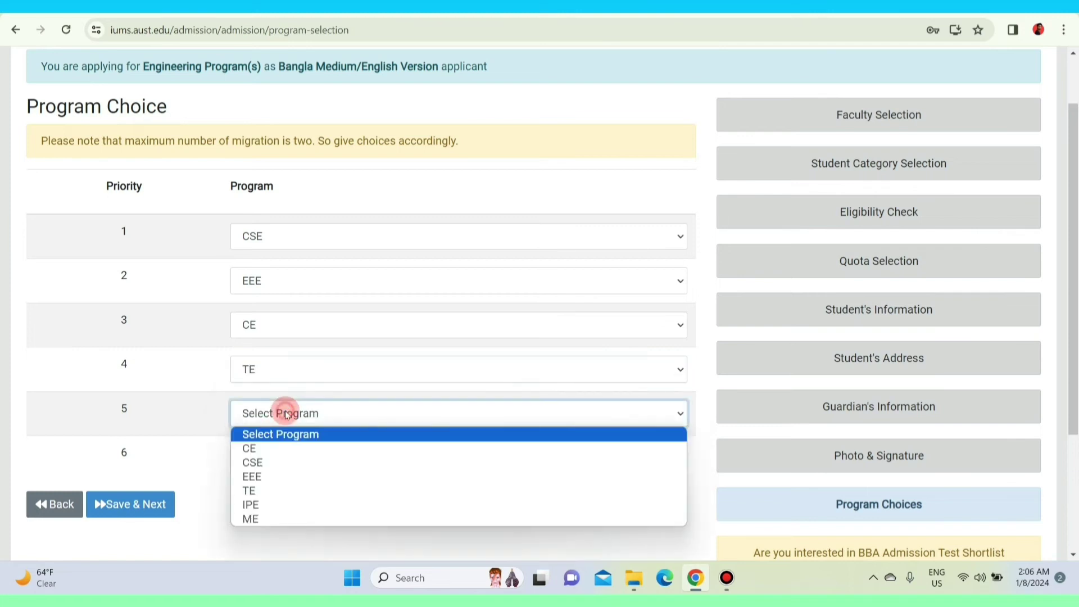
click(268, 501)
click(283, 453)
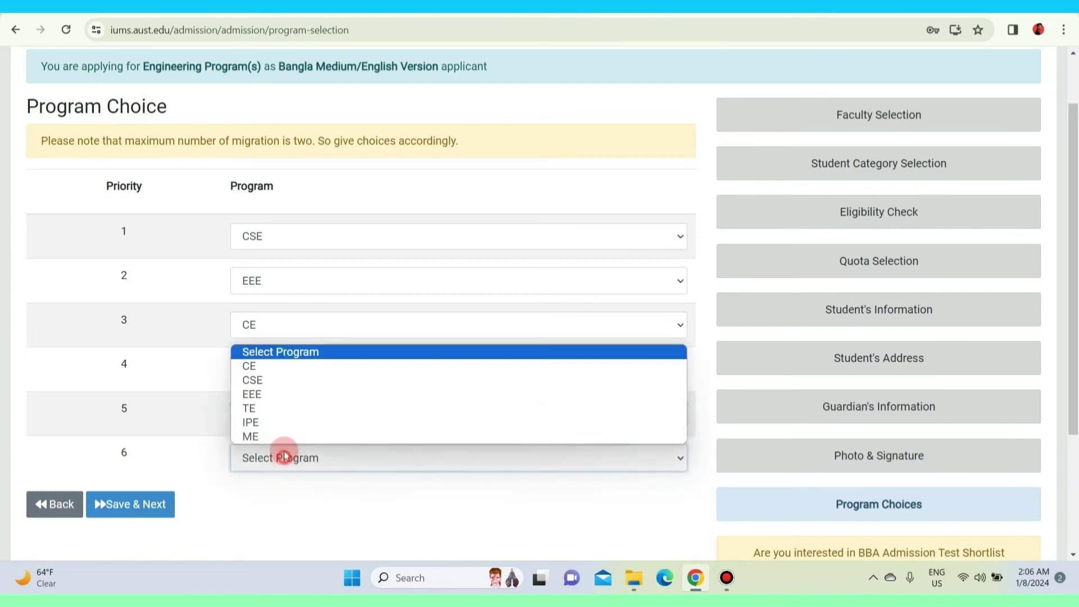
click(280, 437)
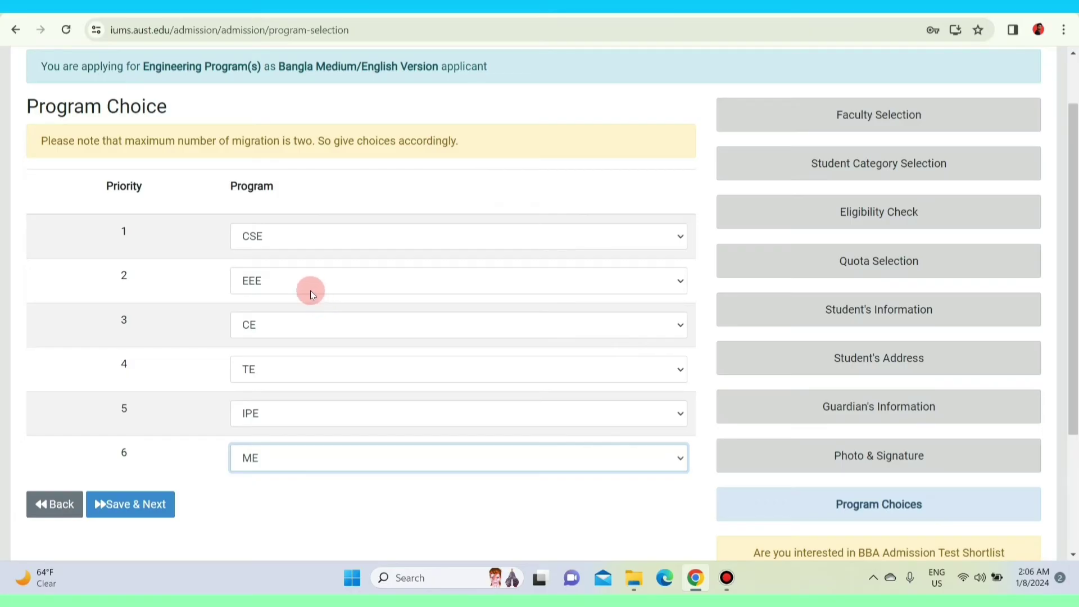
click(151, 506)
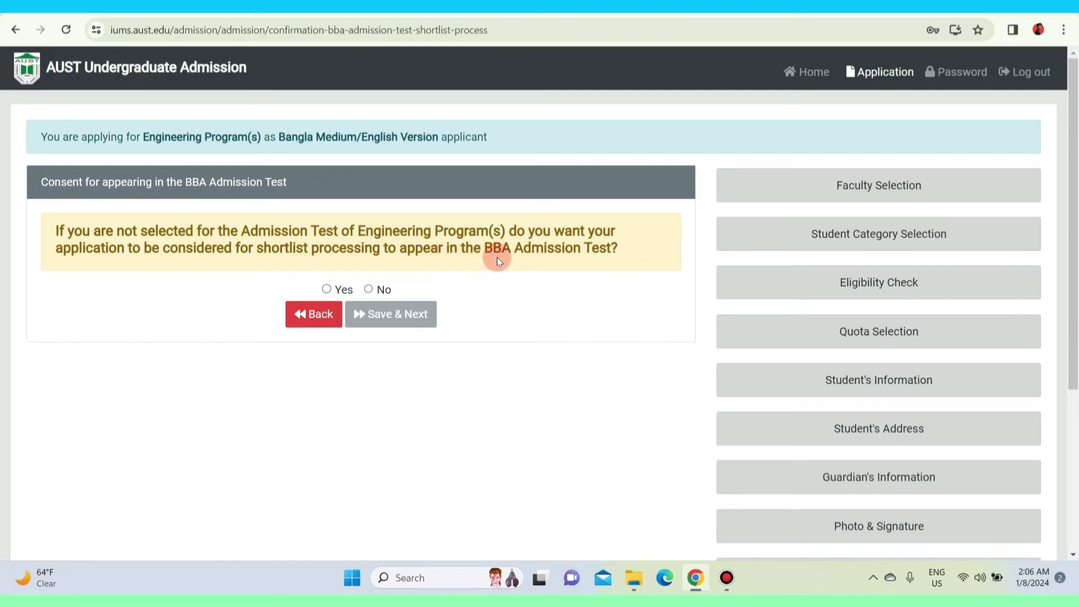
Answer No to BBA admission test shortlisting and save to open the Preview.
click(368, 289)
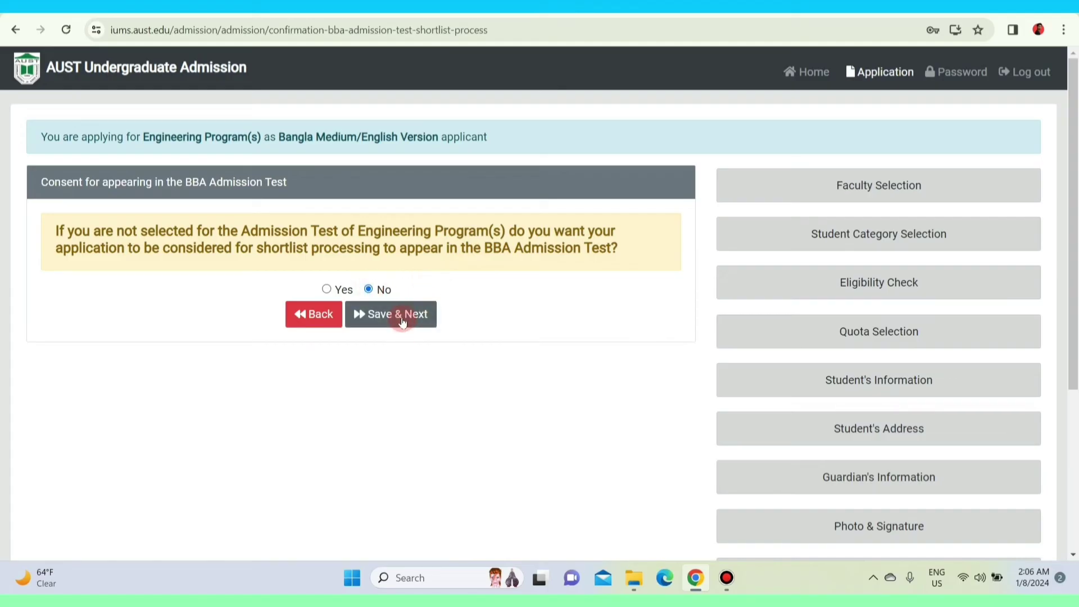
click(402, 319)
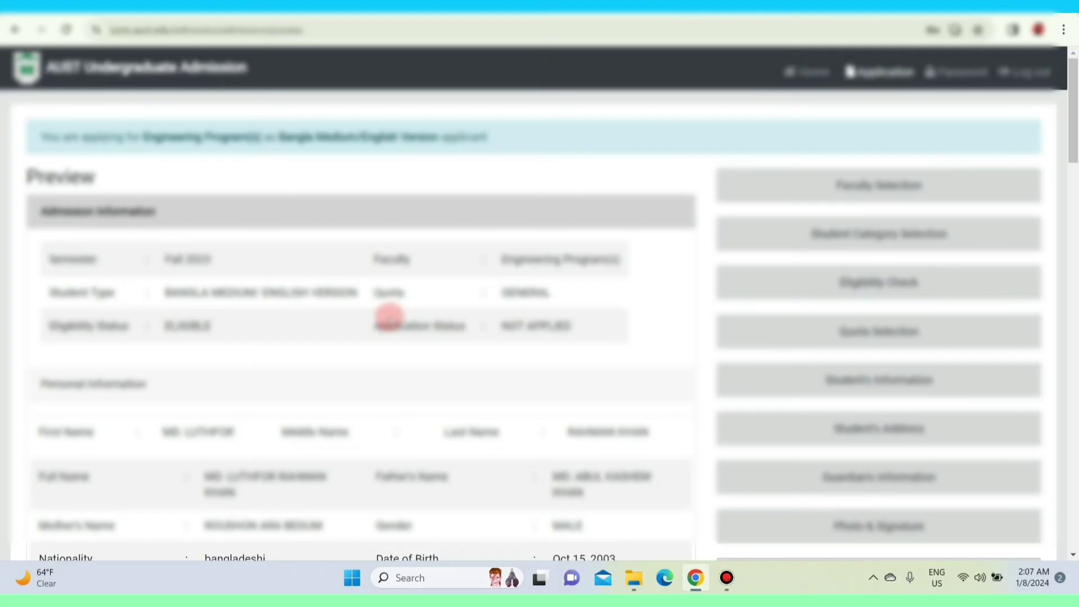
Download the application preview as a PDF, then submit the application.
scroll(329, 311, down, 15)
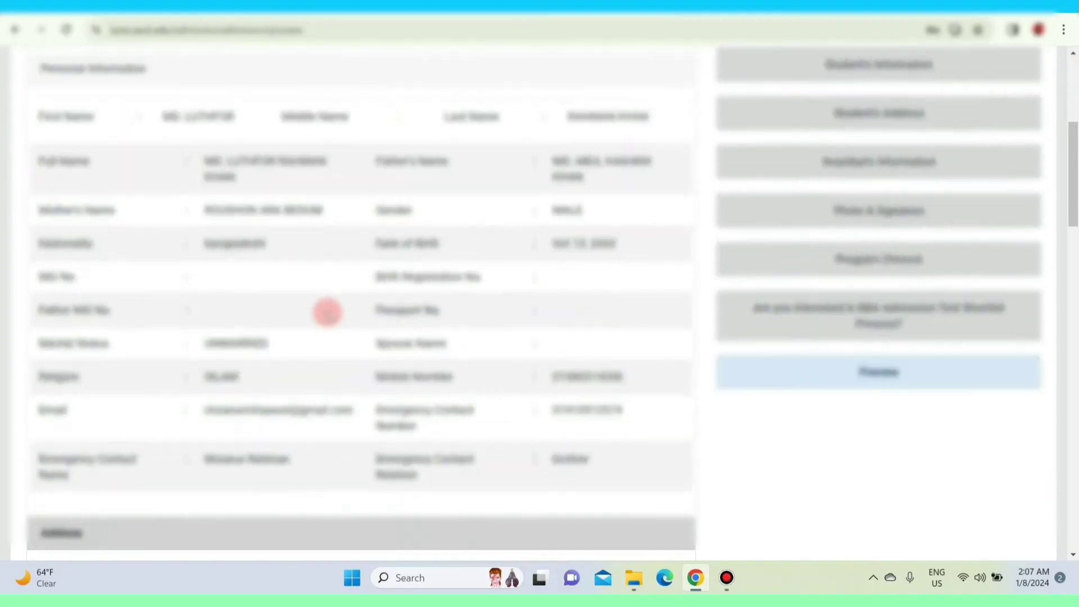
scroll(322, 314, down, 18)
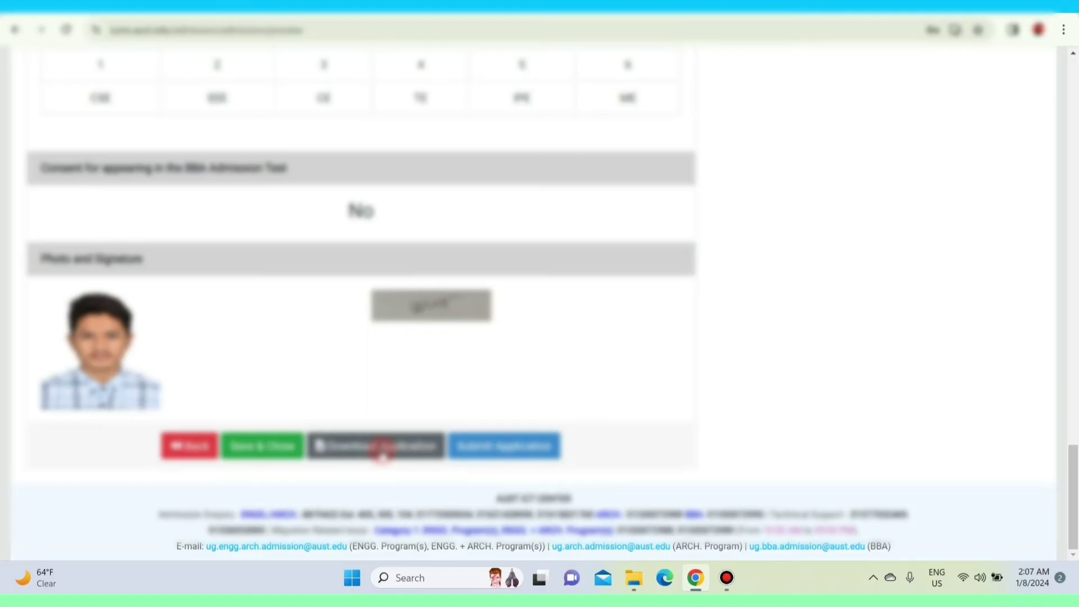
click(381, 447)
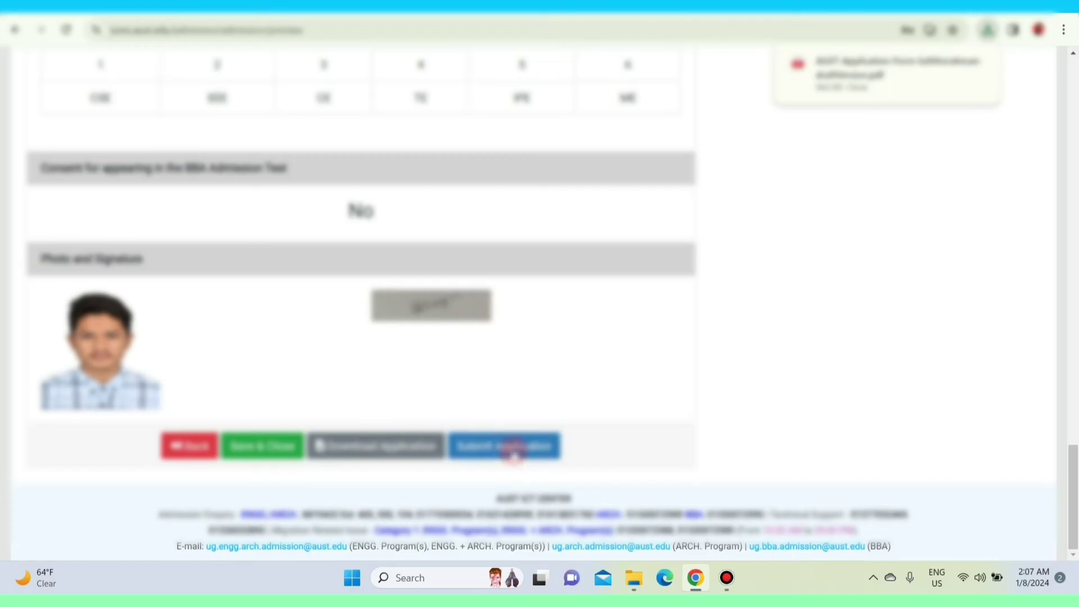
click(527, 445)
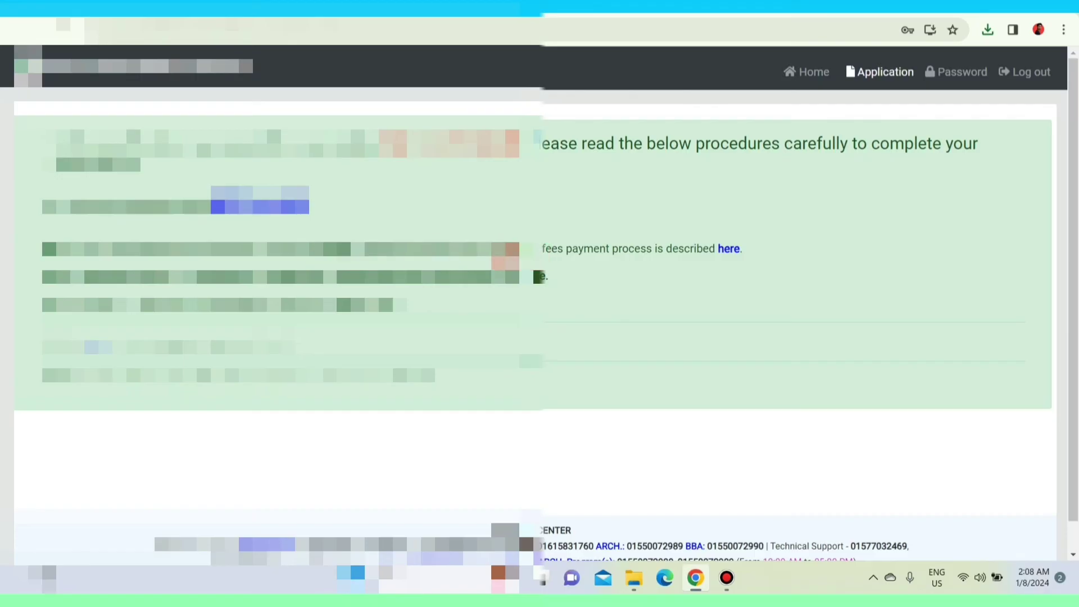
Open the fees payment process 'here' link in a new tab and switch to that tab.
click(728, 253)
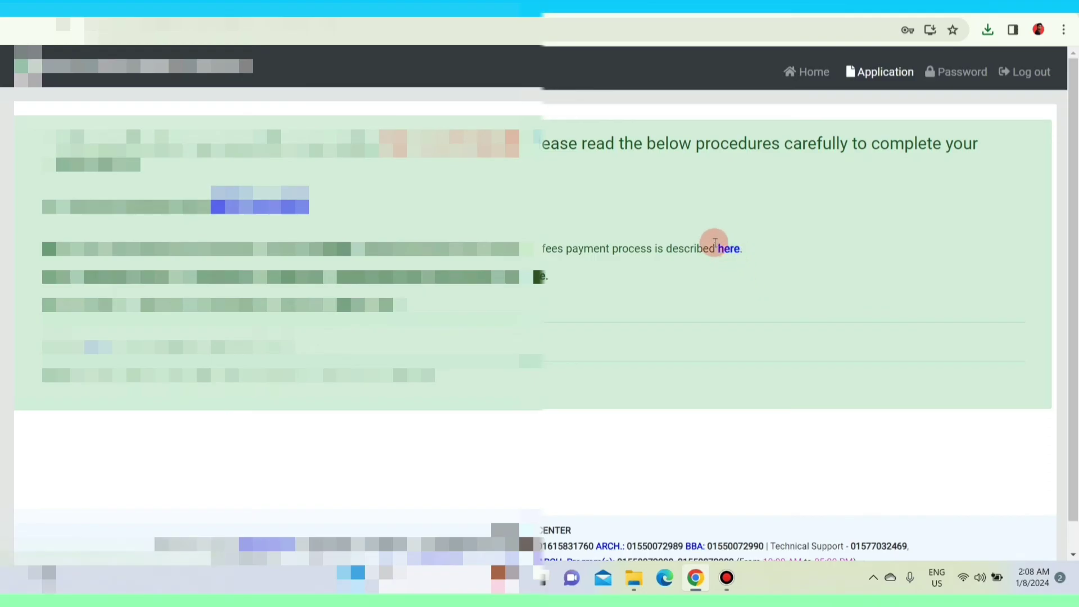
scroll(717, 269, up, 4)
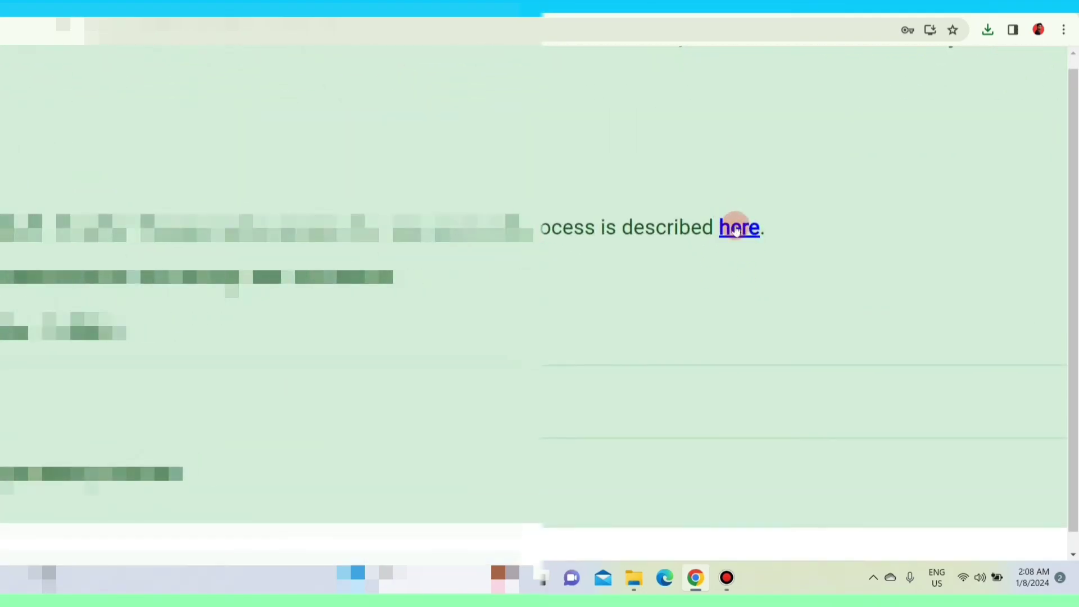
scroll(751, 243, down, 4)
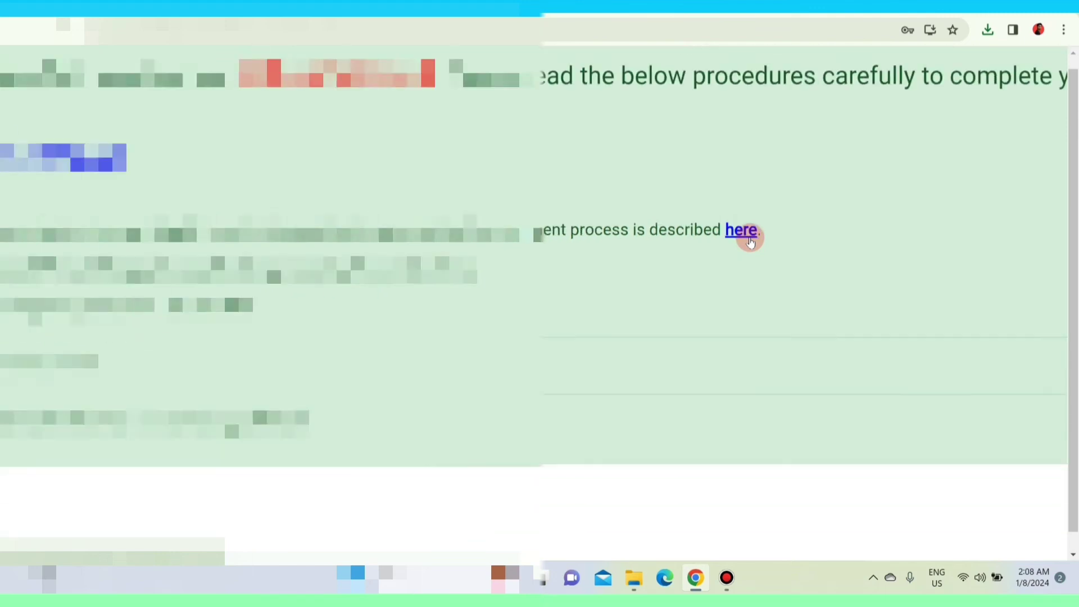
right_click(728, 250)
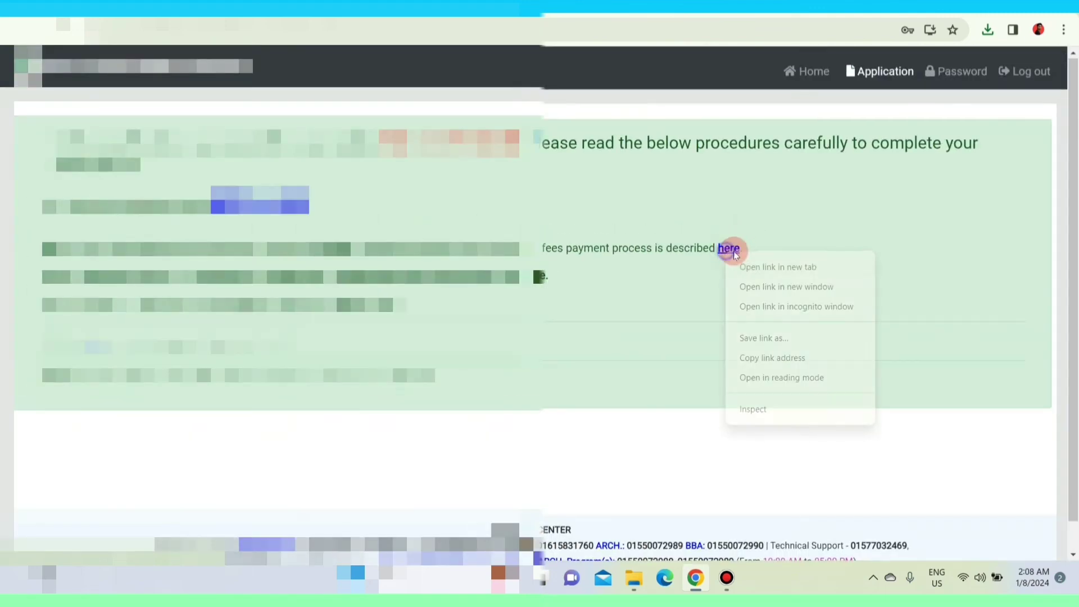
click(753, 266)
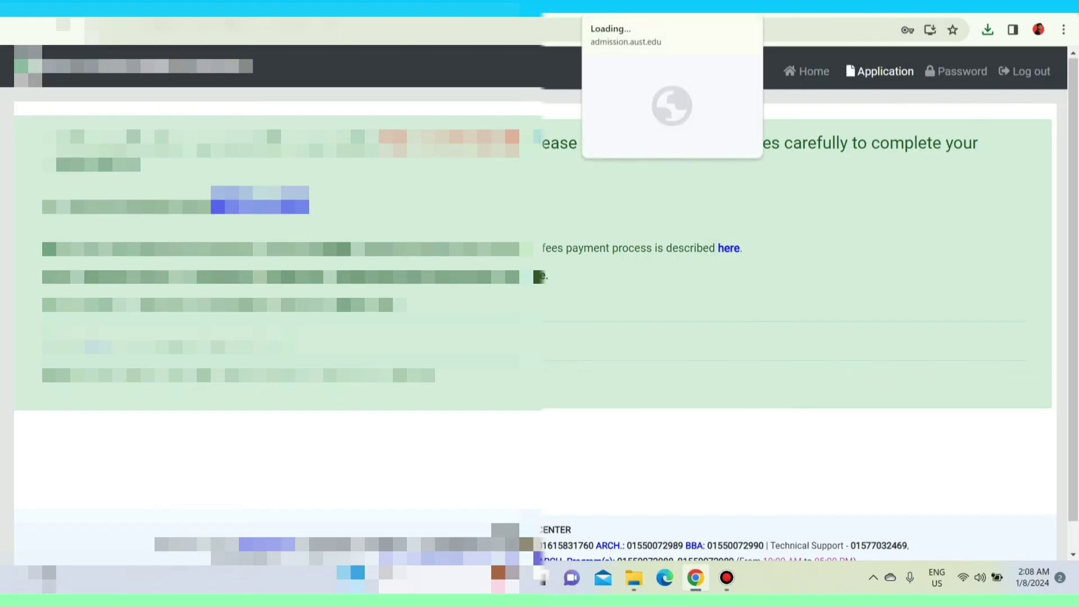
key(ctrl+Tab)
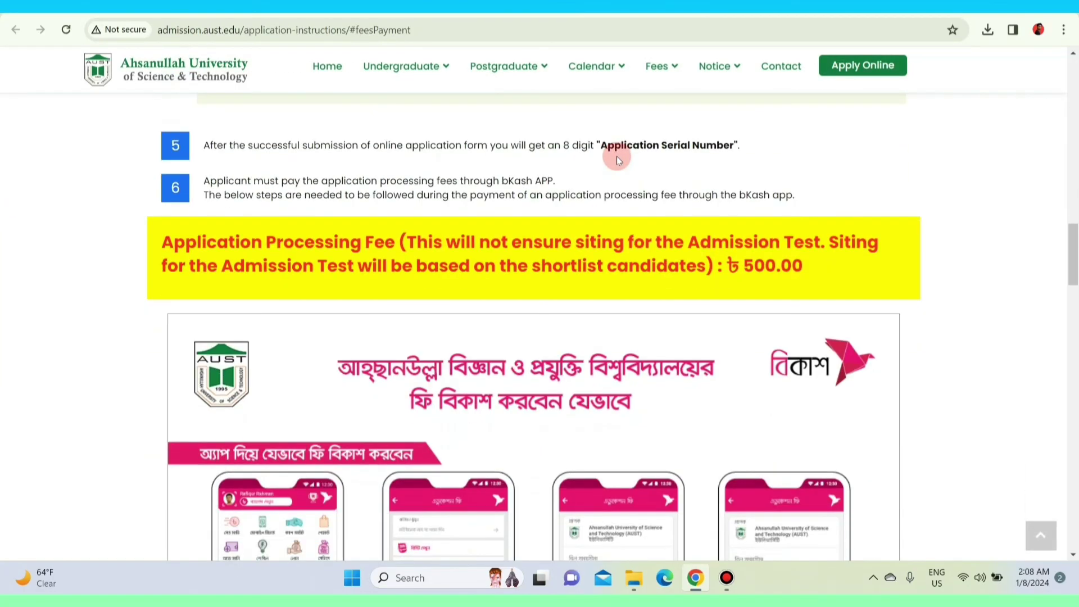
Scroll through the bKash payment instructions, from app screenshots down to the *247# dialing steps.
scroll(616, 156, down, 5)
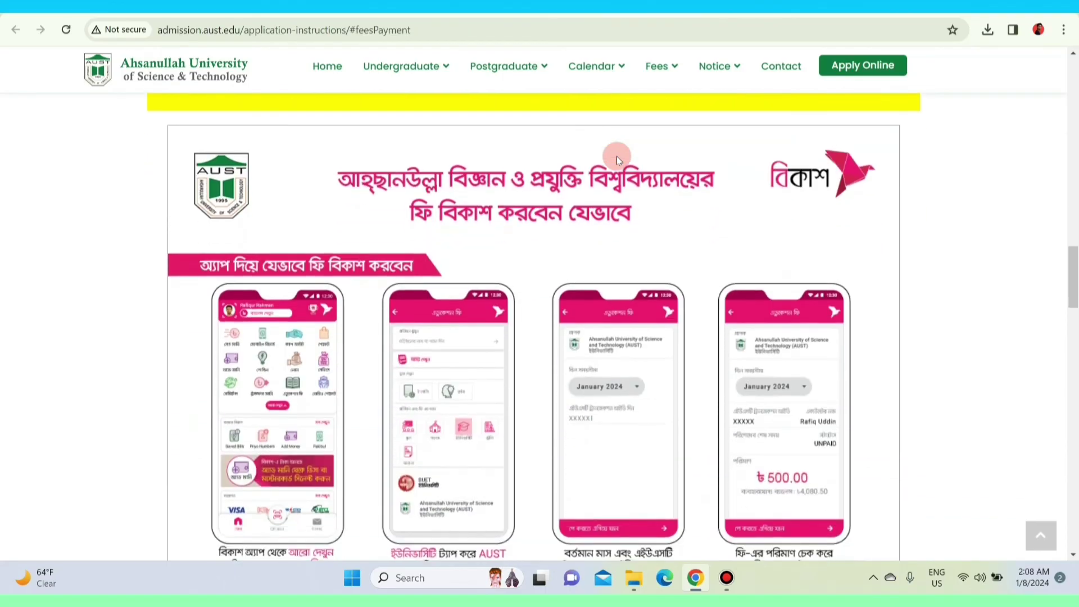
ctrl+scroll(616, 157, up, 5)
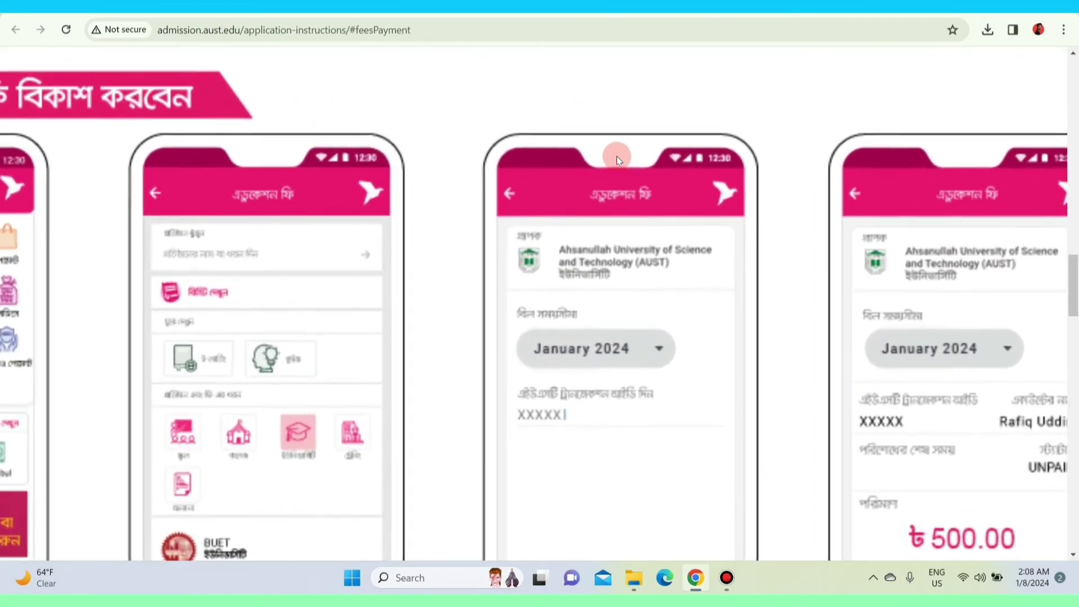
scroll(616, 156, up, 1)
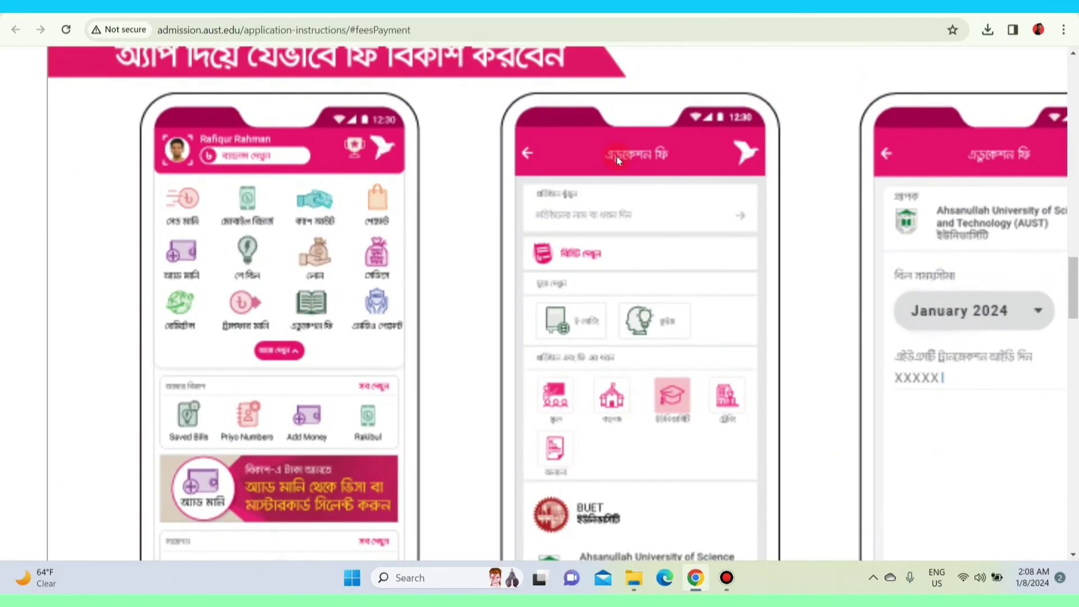
scroll(616, 156, up, 1)
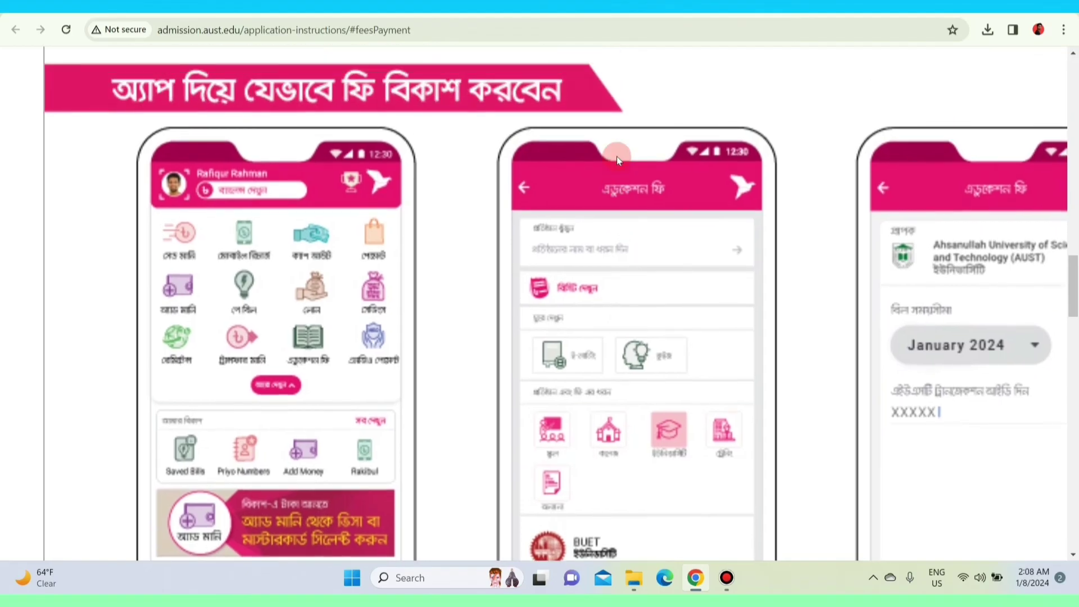
scroll(617, 156, down, 2)
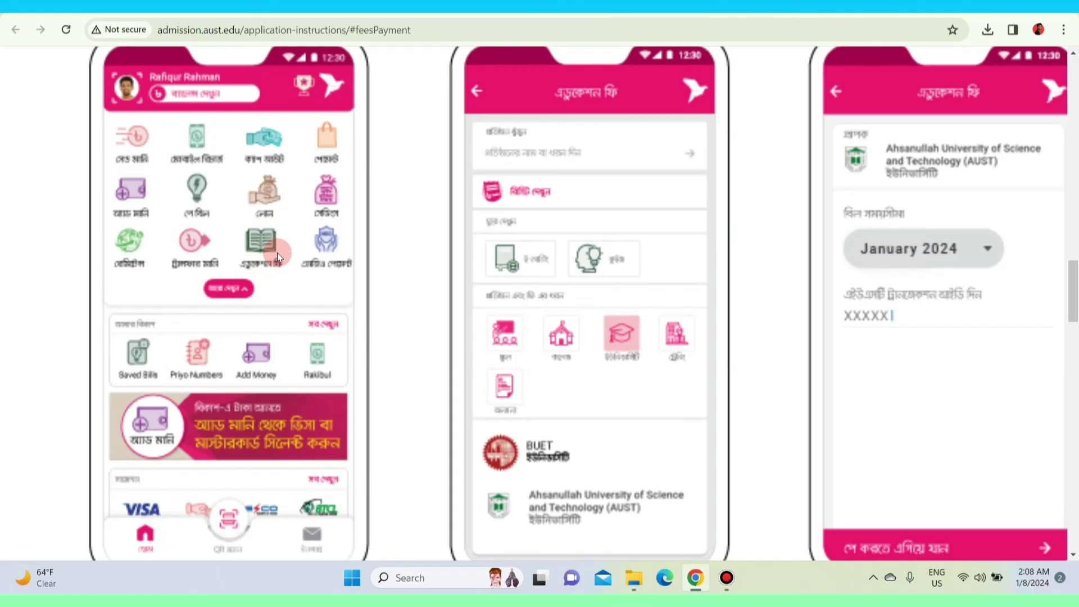
scroll(551, 276, down, 3)
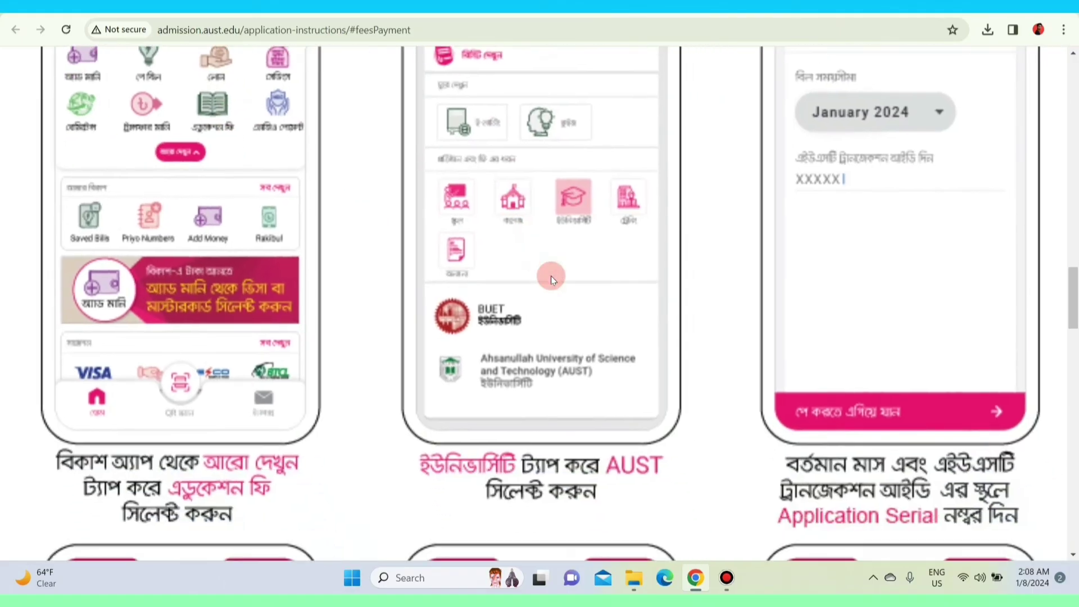
scroll(578, 368, up, 2)
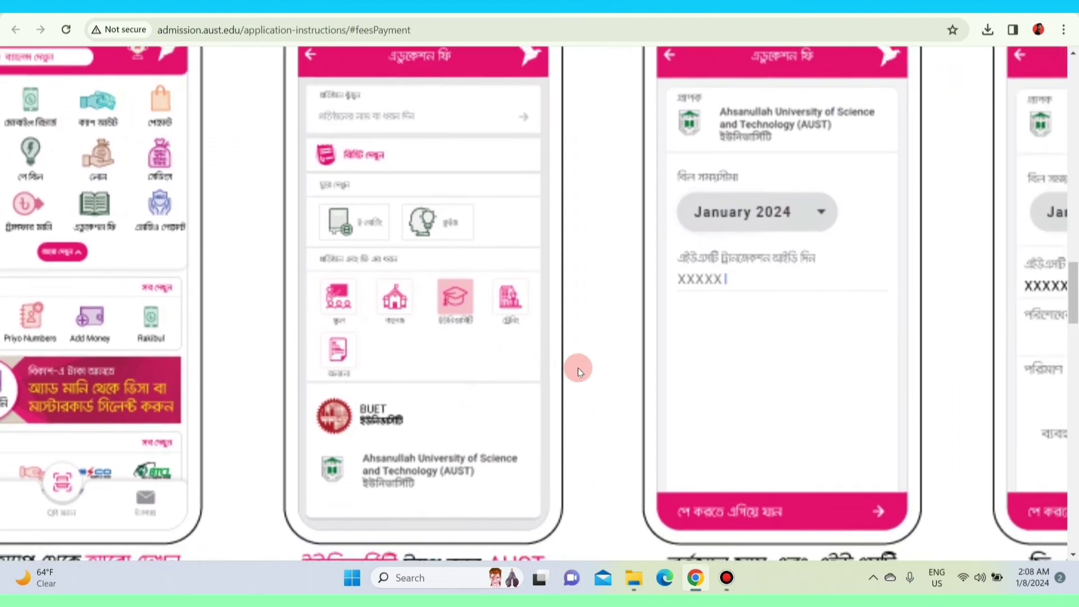
scroll(703, 261, down, 5)
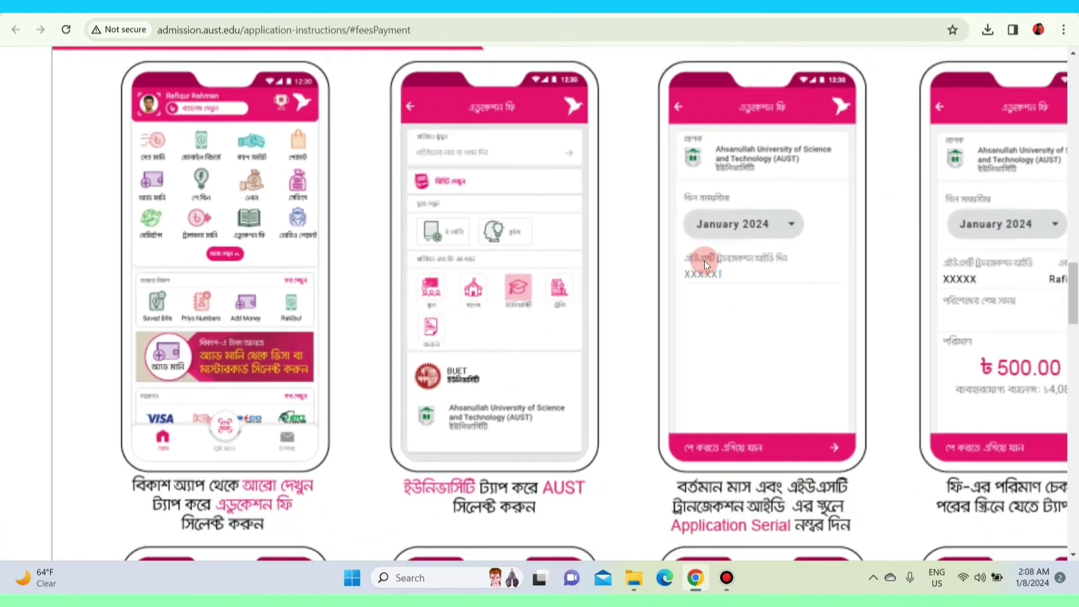
scroll(703, 261, up, 1)
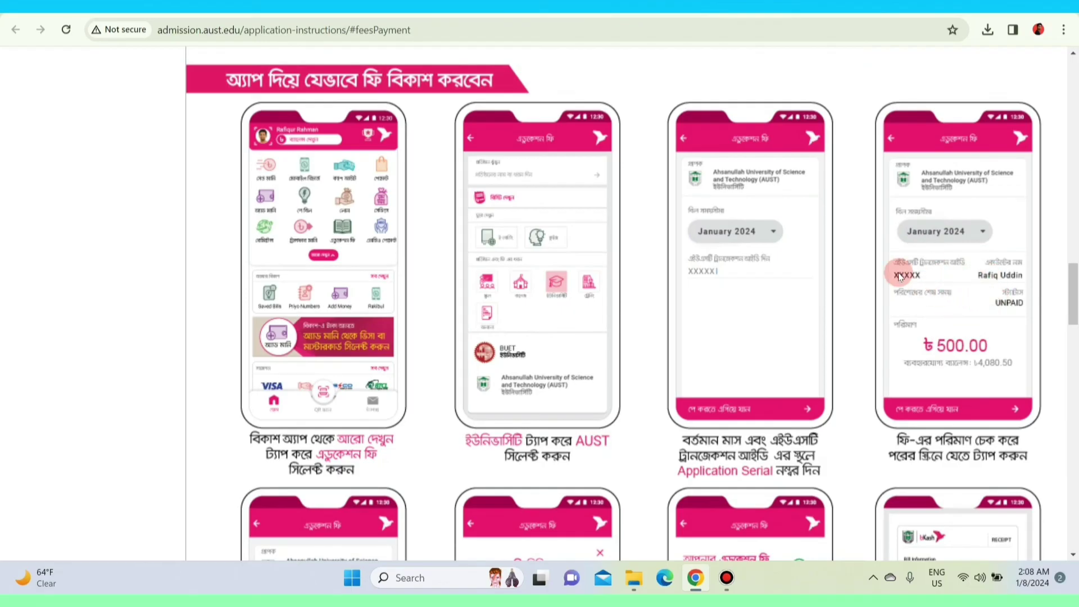
scroll(899, 281, right, 3)
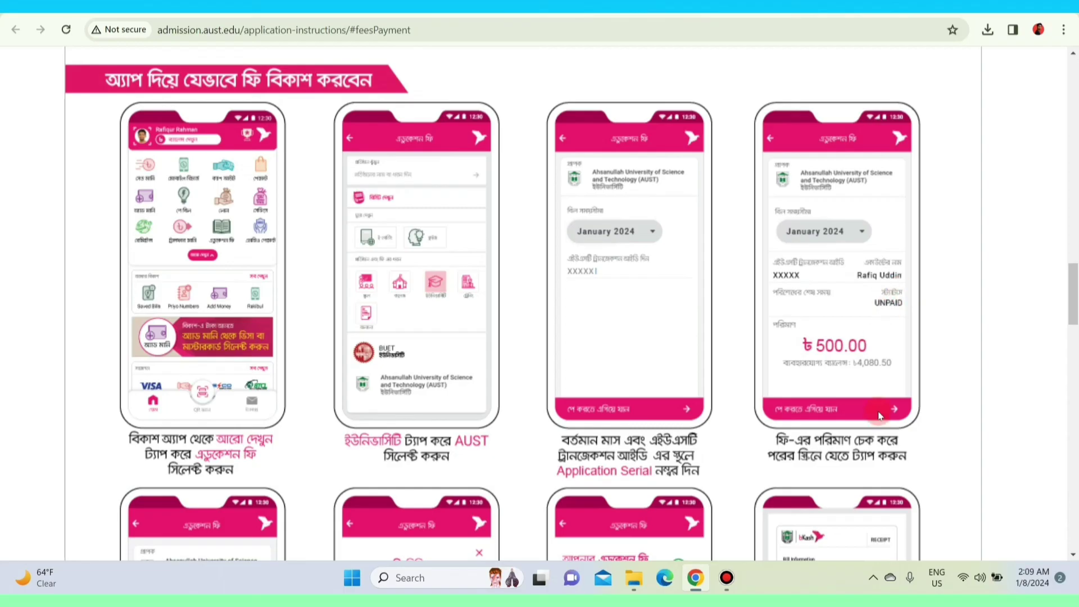
scroll(881, 415, down, 2)
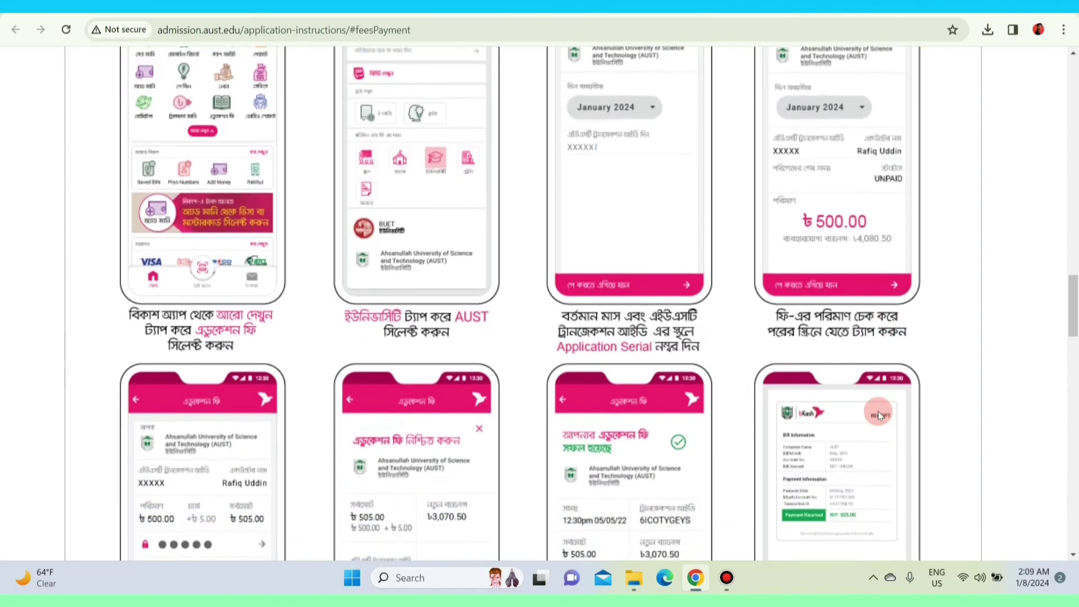
scroll(537, 276, up, 1)
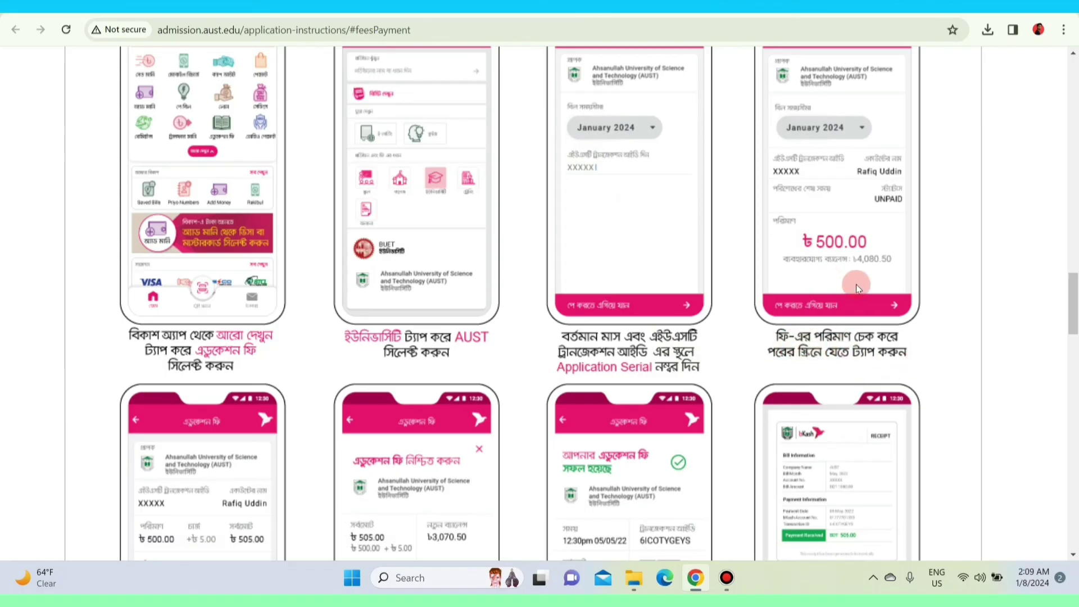
scroll(896, 325, down, 3)
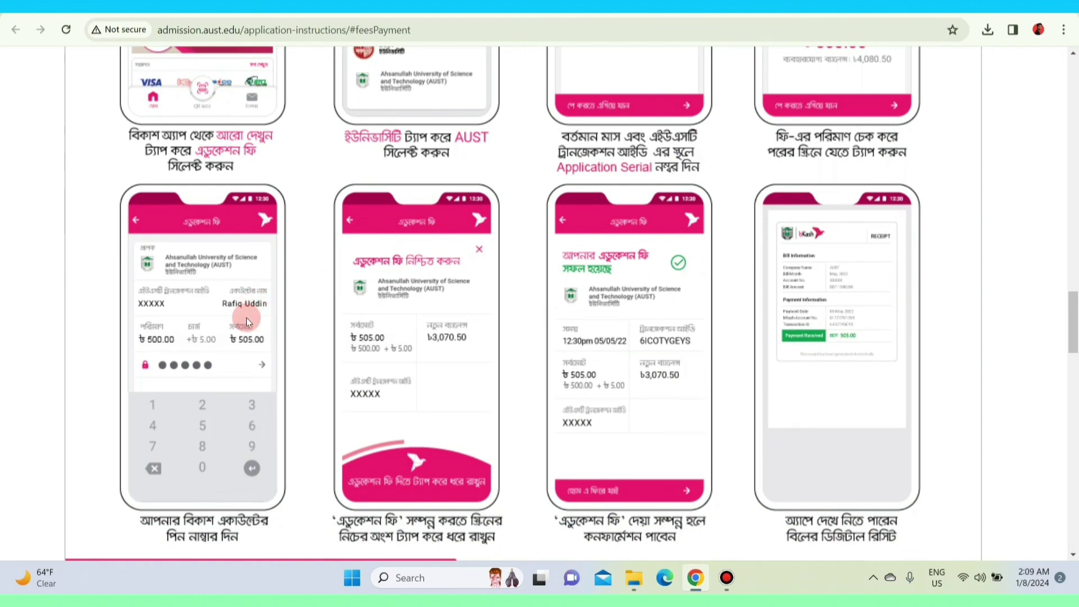
scroll(246, 318, down, 2)
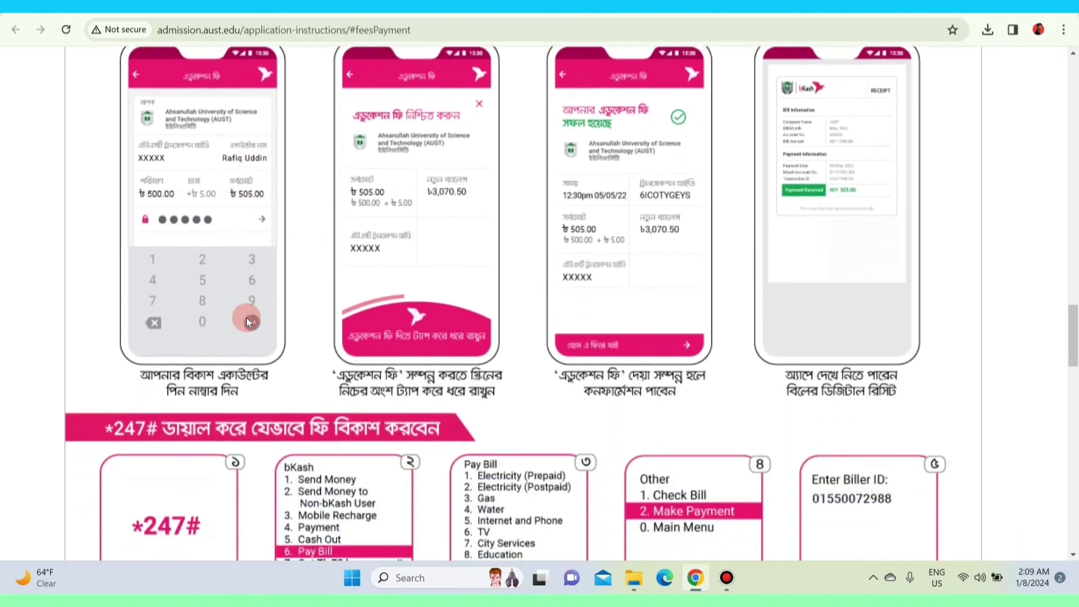
scroll(246, 322, down, 2)
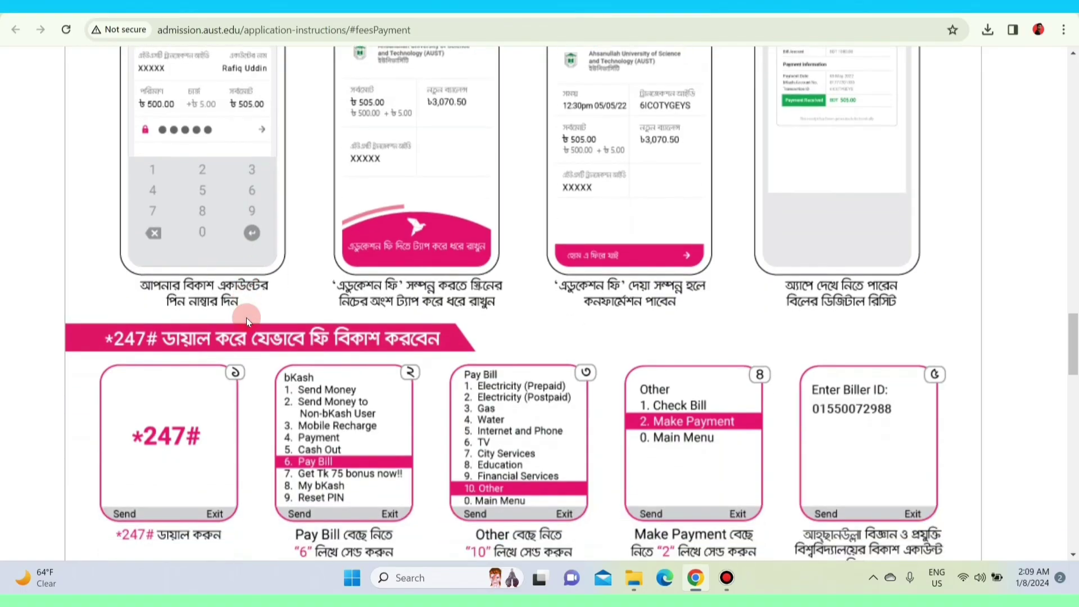
scroll(246, 318, up, 3)
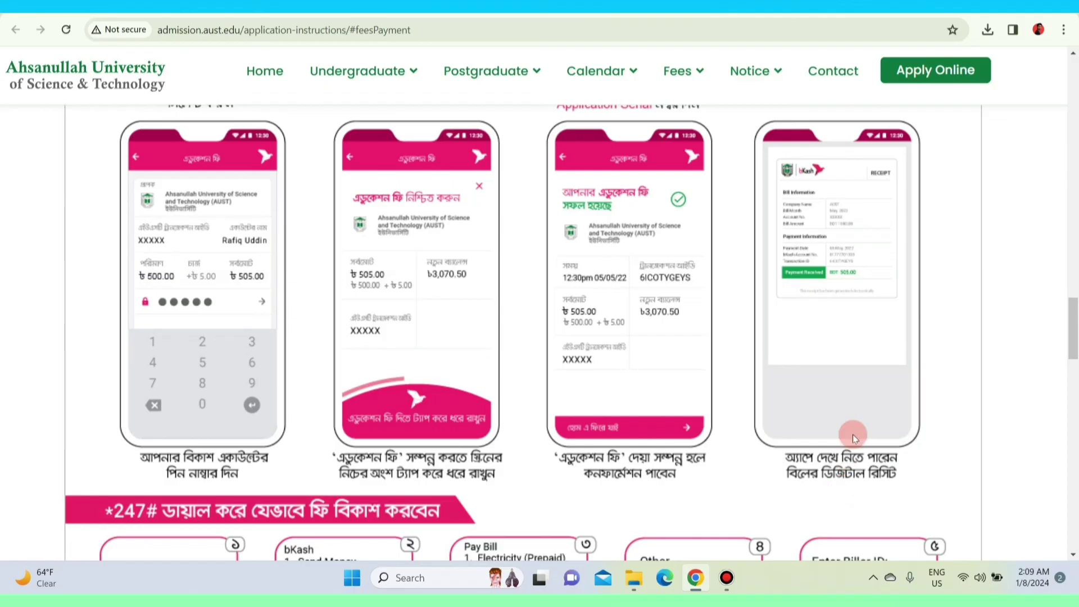
scroll(853, 434, down, 6)
scroll(852, 433, up, 1)
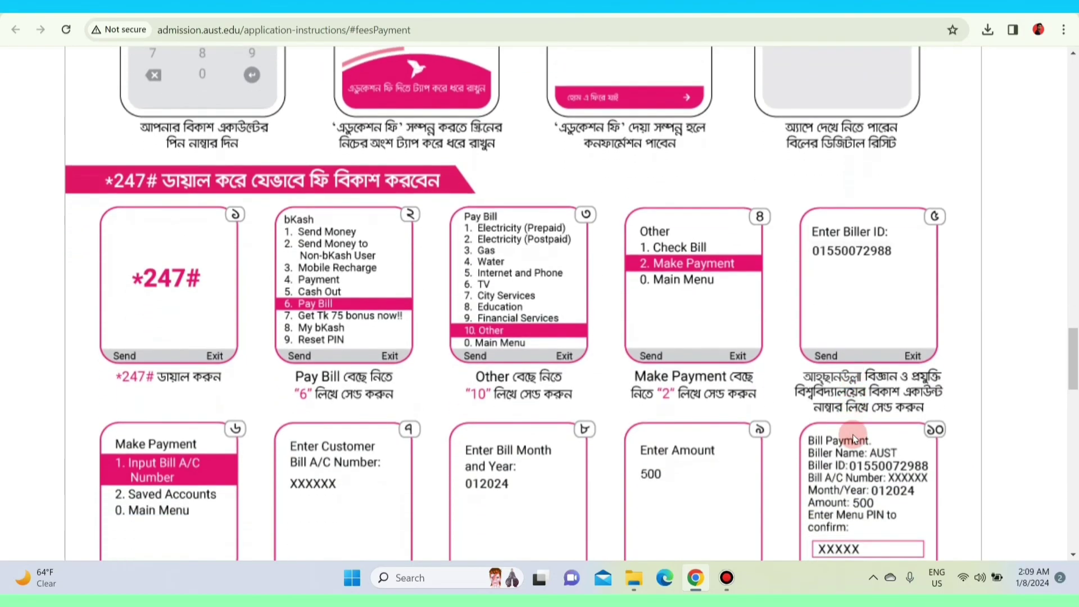